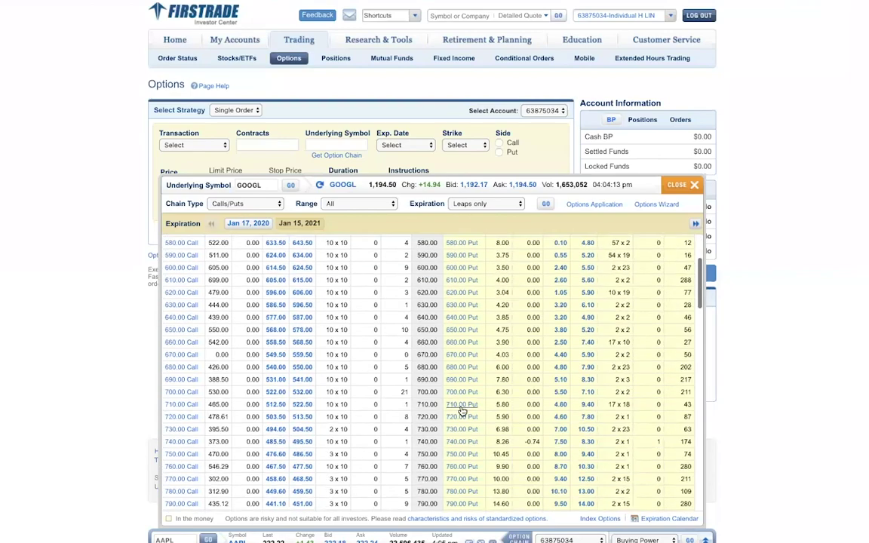
# Browse the GOOGL option chain and bring up its OptionsPlay trade ideas
pyautogui.scroll(-10, 462, 411)
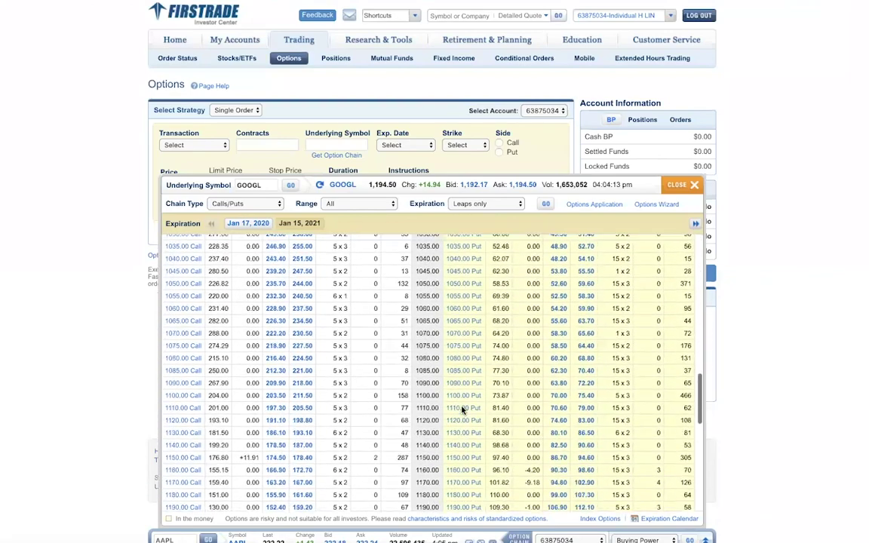
pyautogui.scroll(-2, 463, 412)
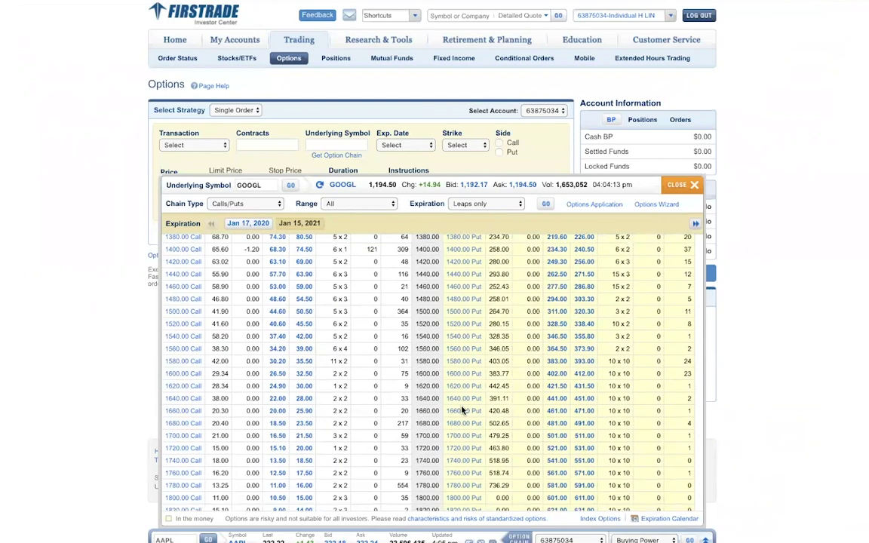
pyautogui.scroll(15, 462, 410)
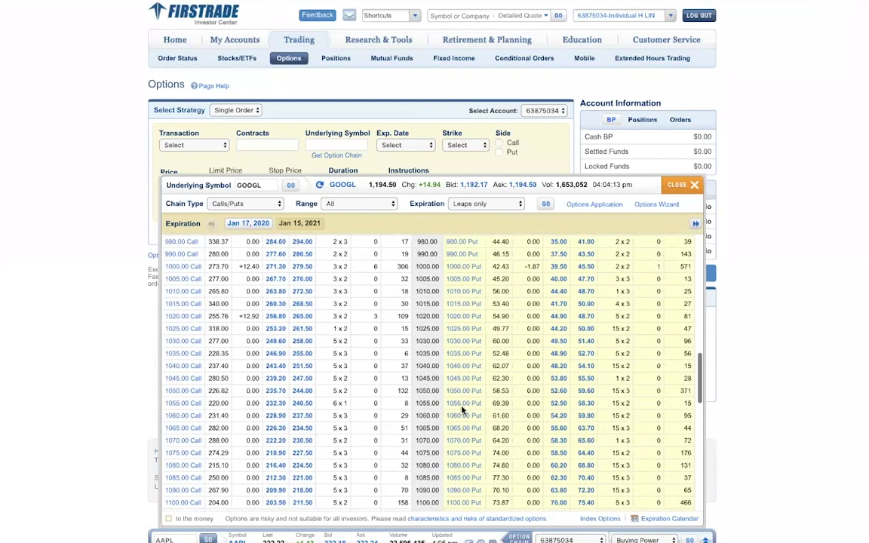
pyautogui.scroll(9, 463, 410)
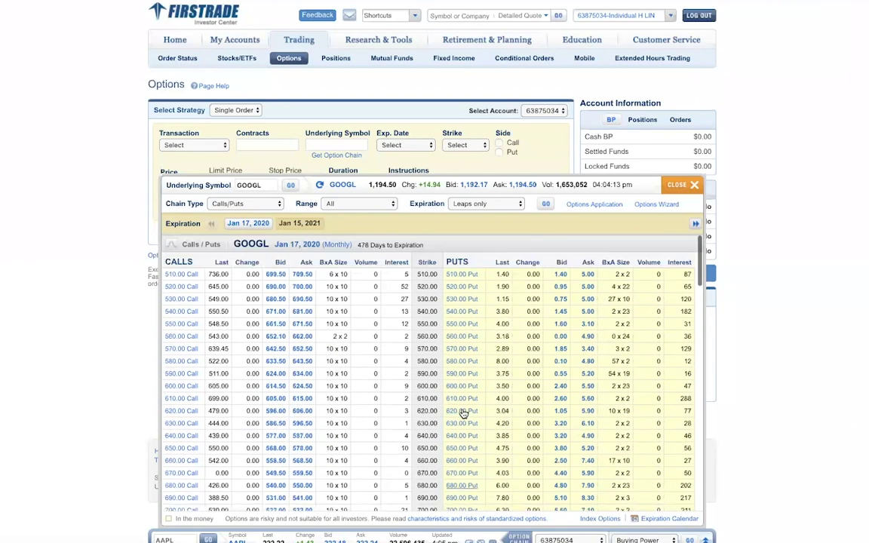
pyautogui.scroll(-5, 463, 414)
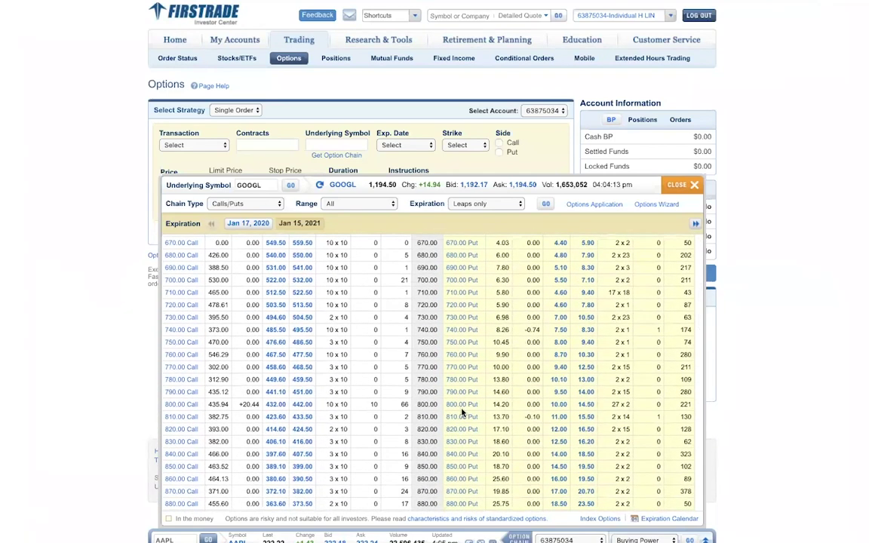
pyautogui.scroll(-4, 463, 412)
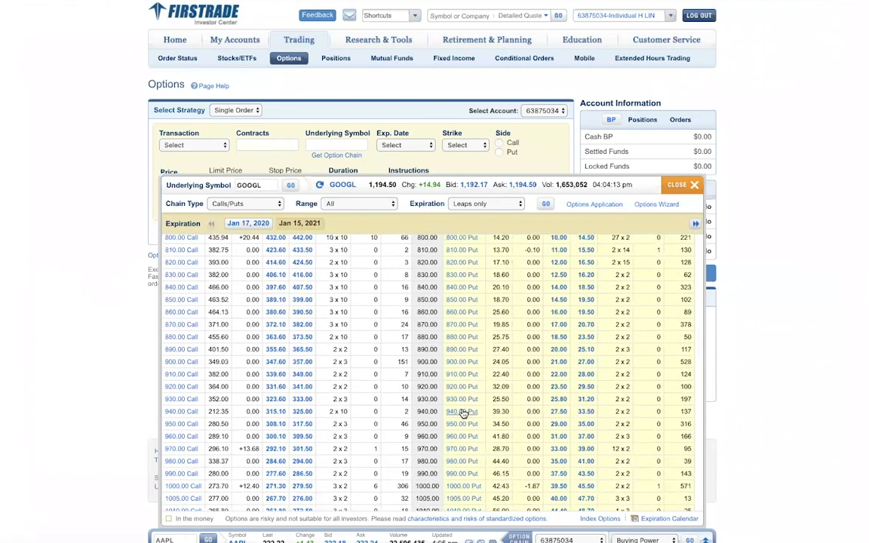
pyautogui.scroll(-10, 462, 414)
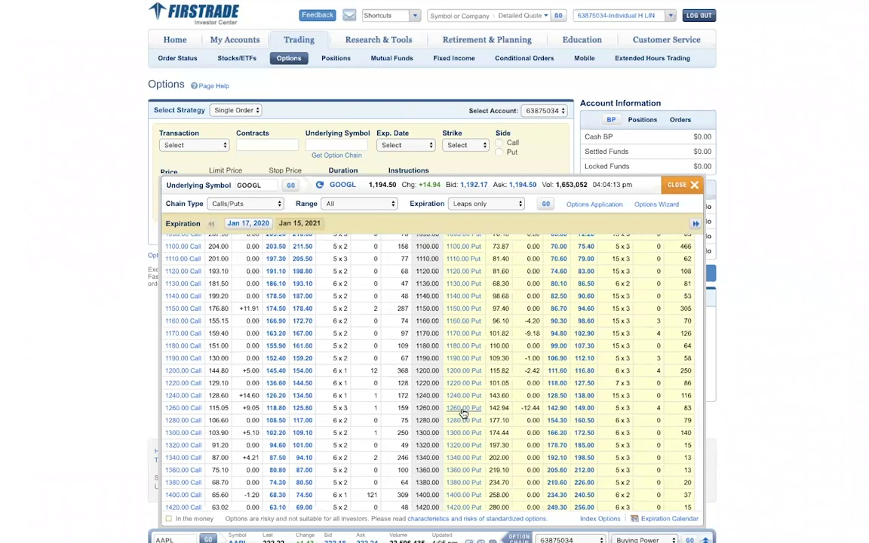
pyautogui.click(463, 414)
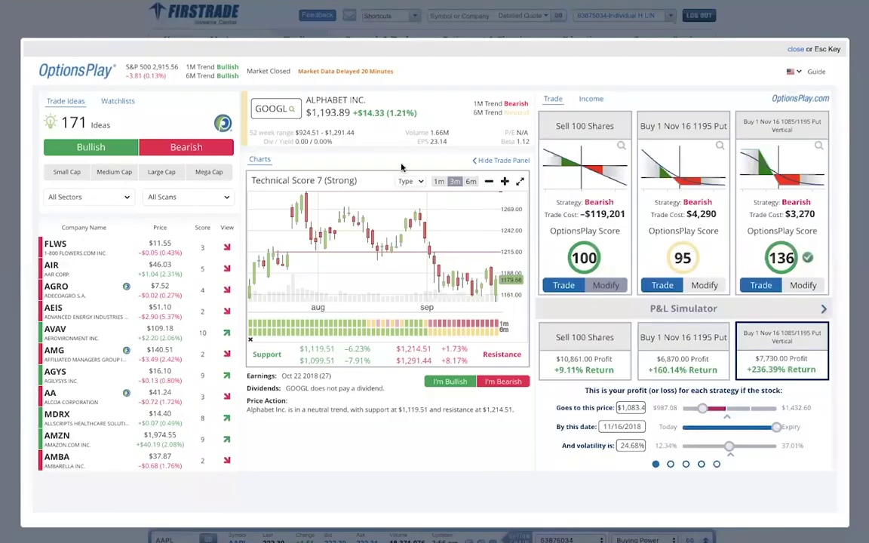
# Show bullish GOOGL ideas and edit the legs of the Nov 16 1190 call
pyautogui.press('Escape')
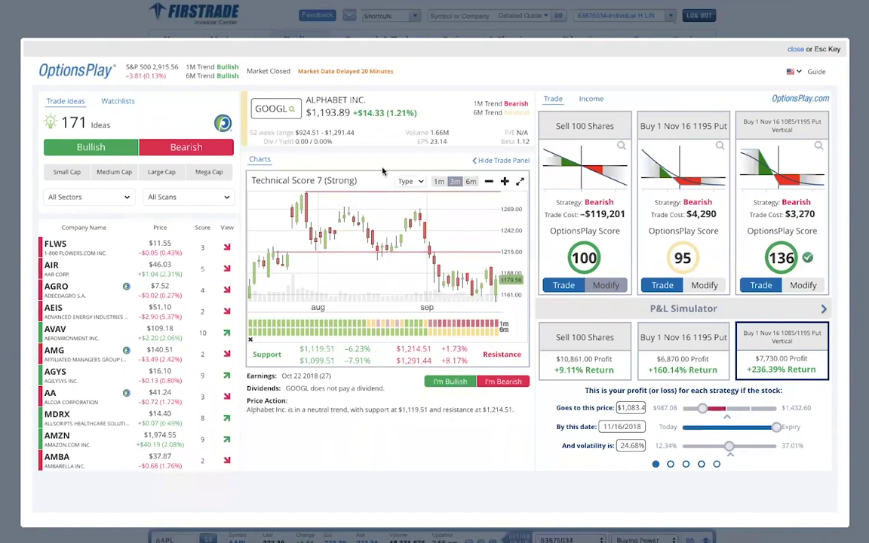
pyautogui.click(450, 383)
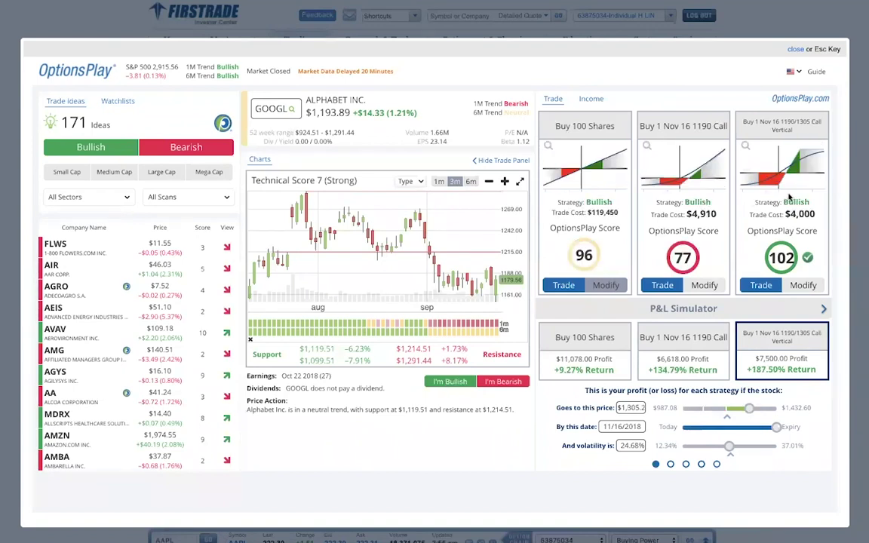
pyautogui.click(704, 286)
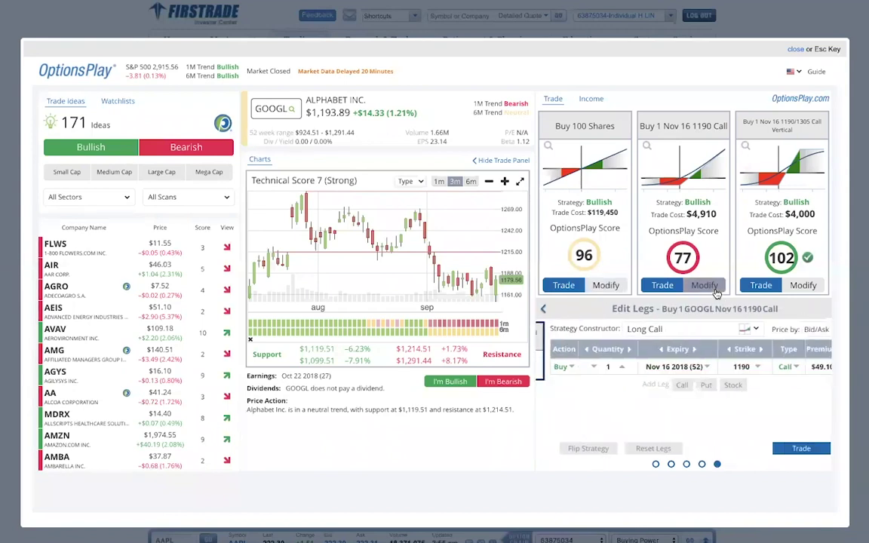
# Change the 1190 call to a Jan 17 2020 expiry and 1050 strike, then edit the vertical spread's strategy type
pyautogui.click(697, 368)
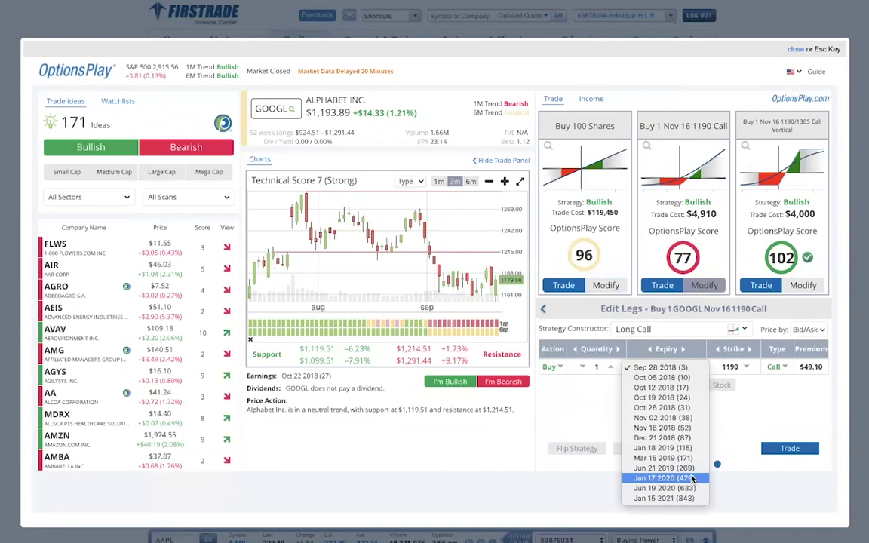
pyautogui.click(693, 479)
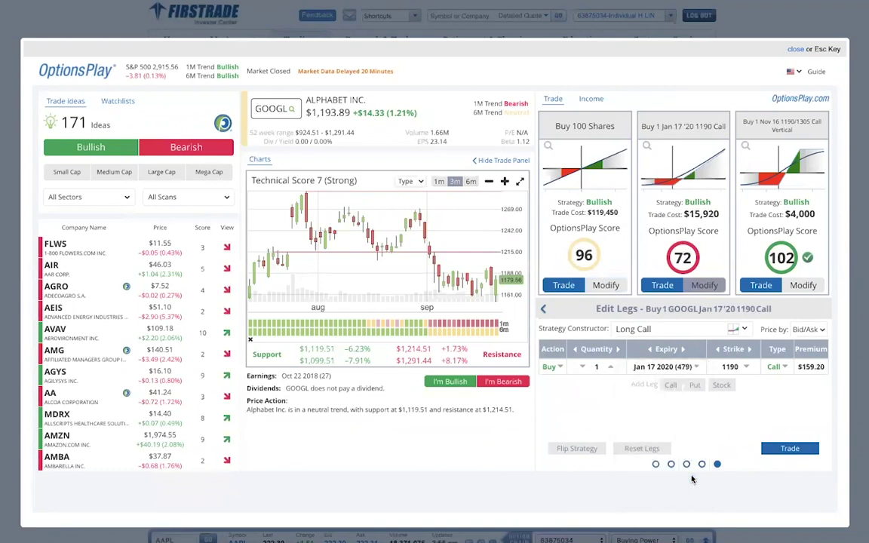
pyautogui.click(745, 366)
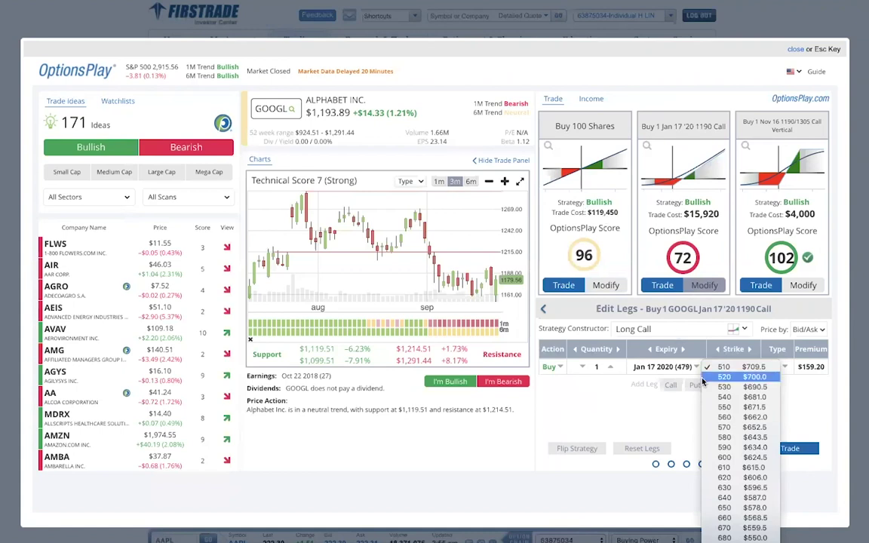
pyautogui.scroll(-5, 723, 440)
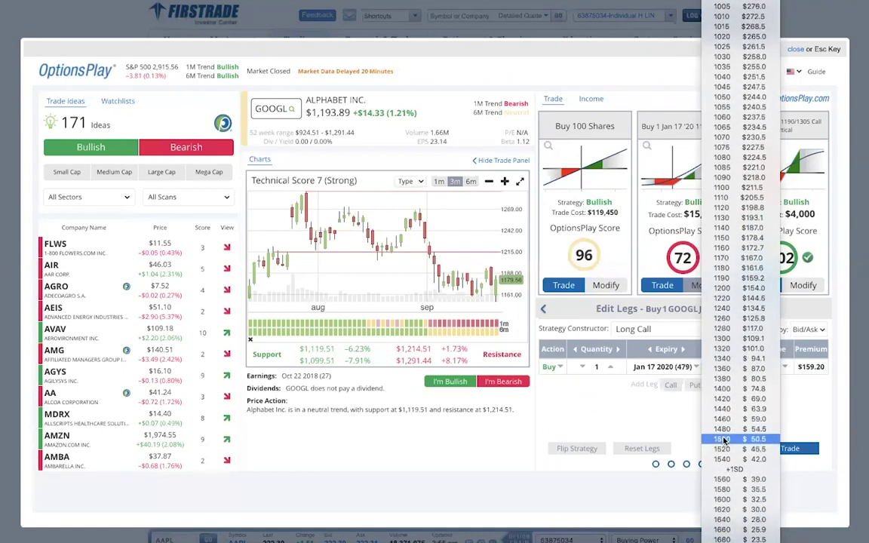
pyautogui.scroll(1, 731, 314)
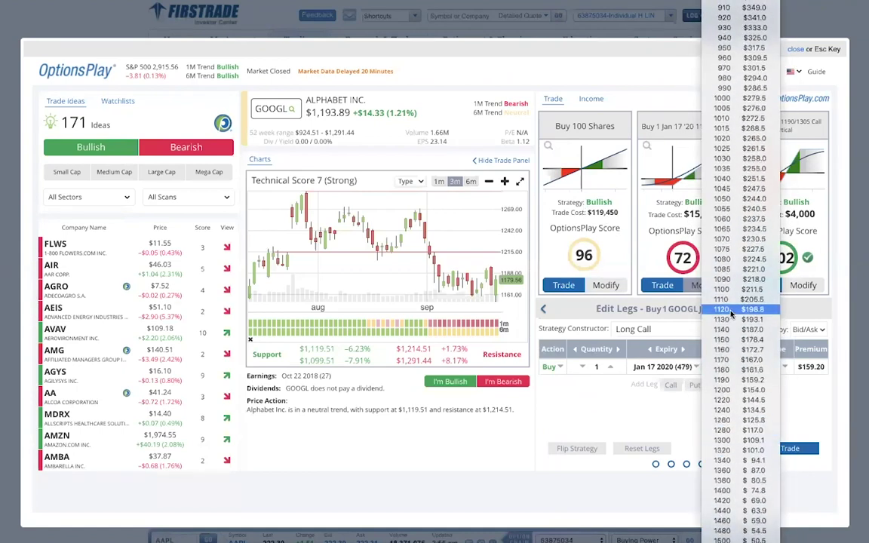
pyautogui.click(737, 199)
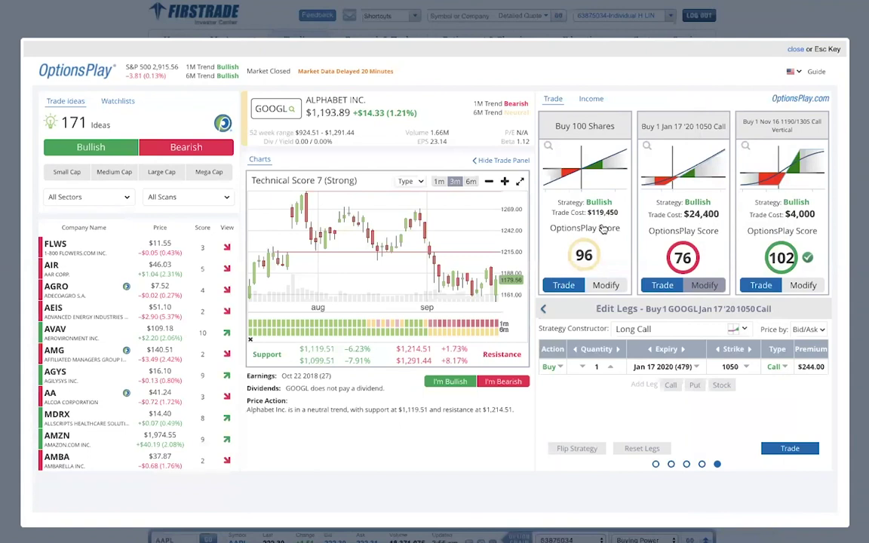
pyautogui.click(802, 285)
pyautogui.click(645, 329)
# Make the third idea a Jan 17 2020 long call, lowering the strike from 1200 to 1190
pyautogui.moveTo(667, 348)
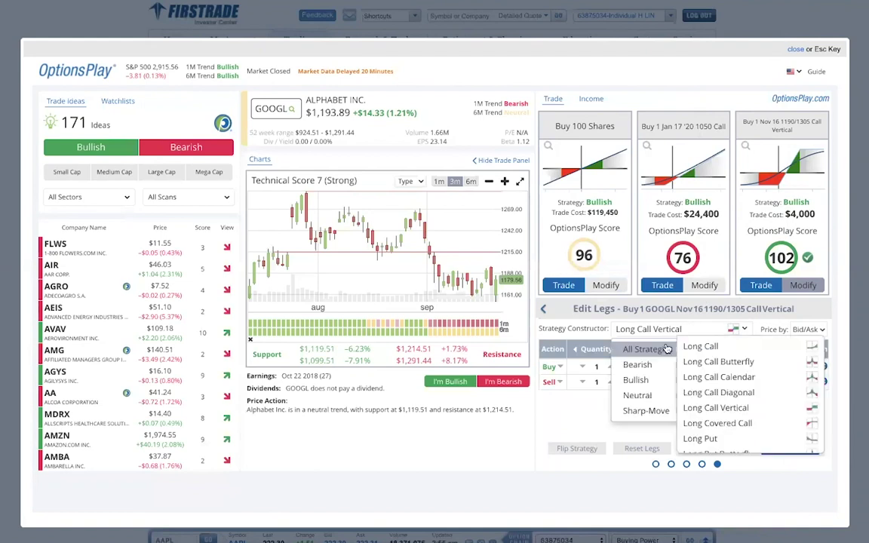
pyautogui.click(709, 347)
pyautogui.click(696, 367)
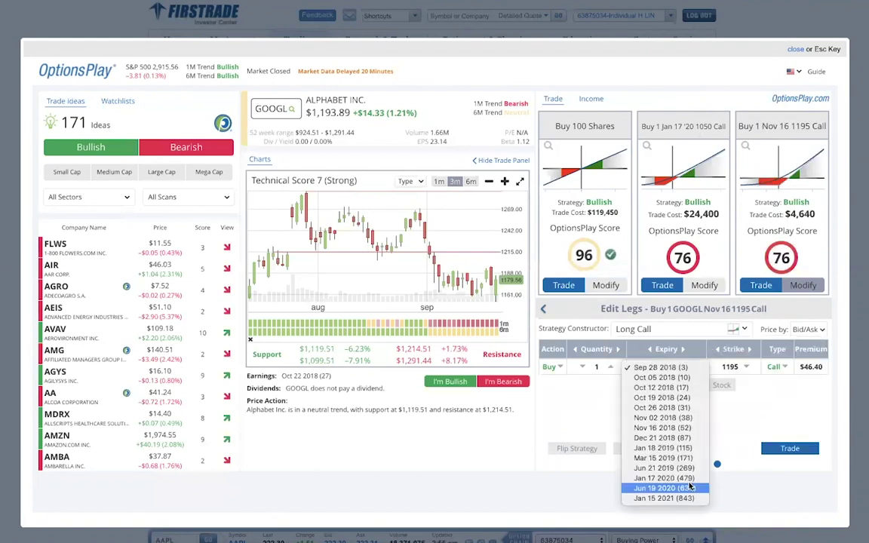
pyautogui.click(689, 485)
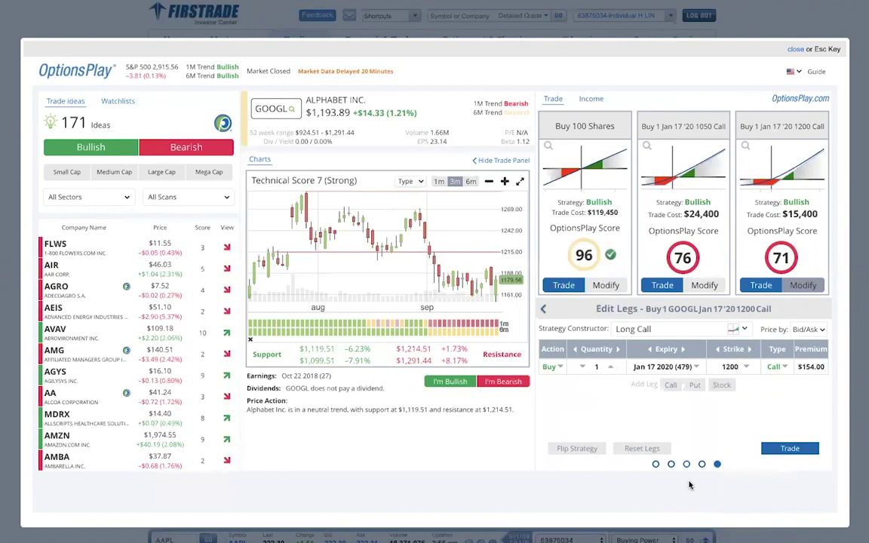
pyautogui.click(718, 349)
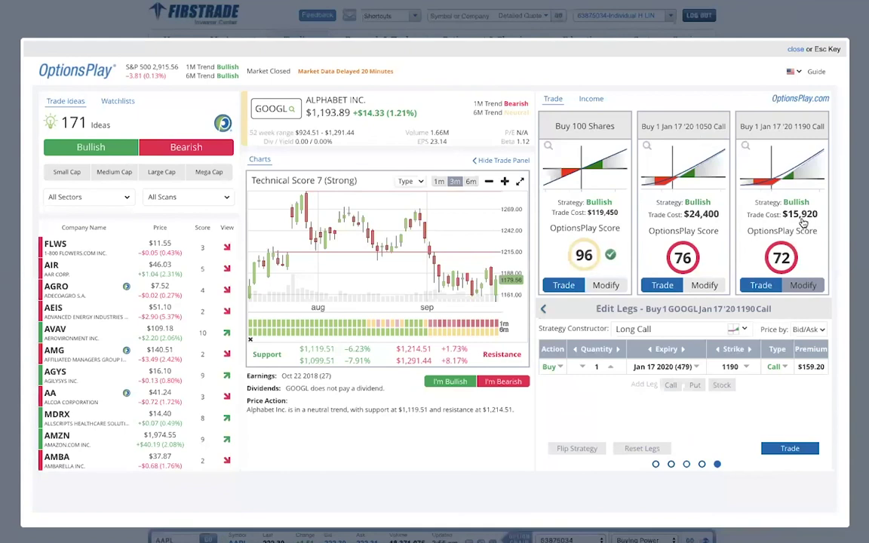
# In the P&L simulator, try a 1500 target price, then reset it to the current $1,193.8
pyautogui.click(655, 464)
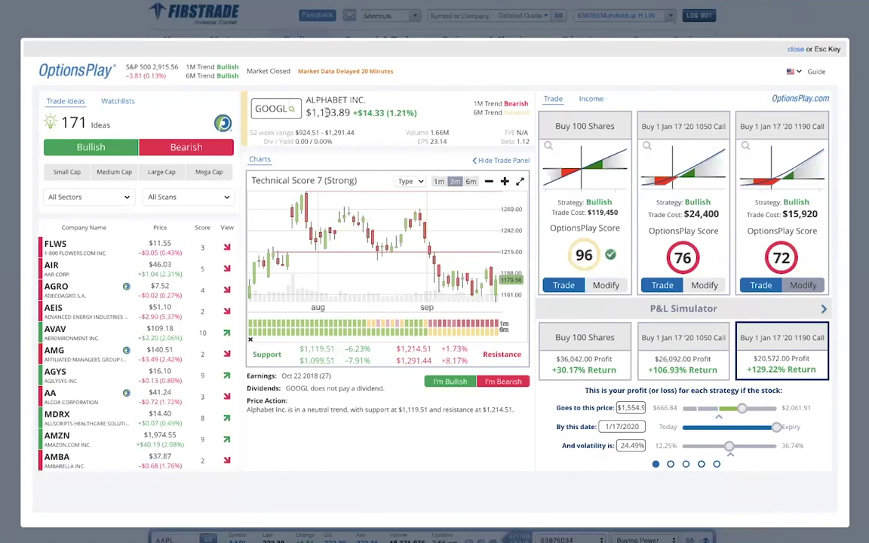
pyautogui.click(640, 404)
pyautogui.write('1500')
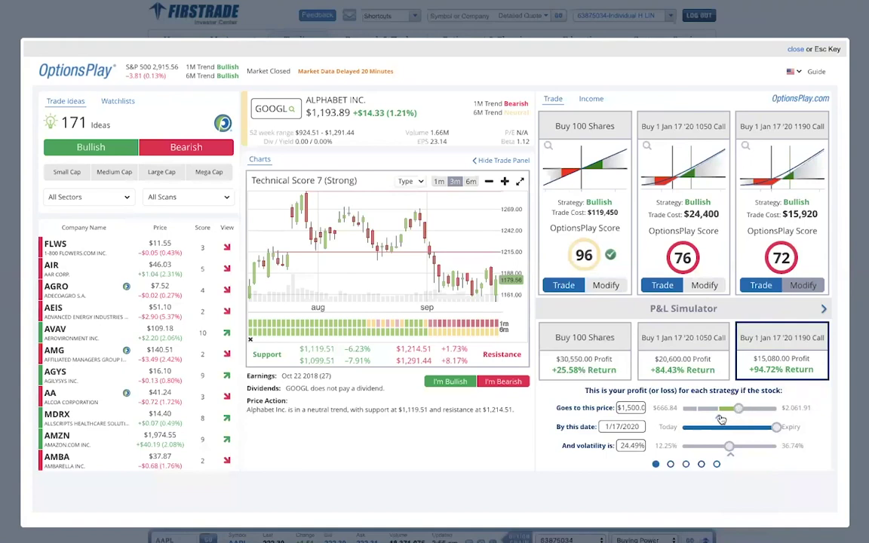
pyautogui.moveTo(722, 419)
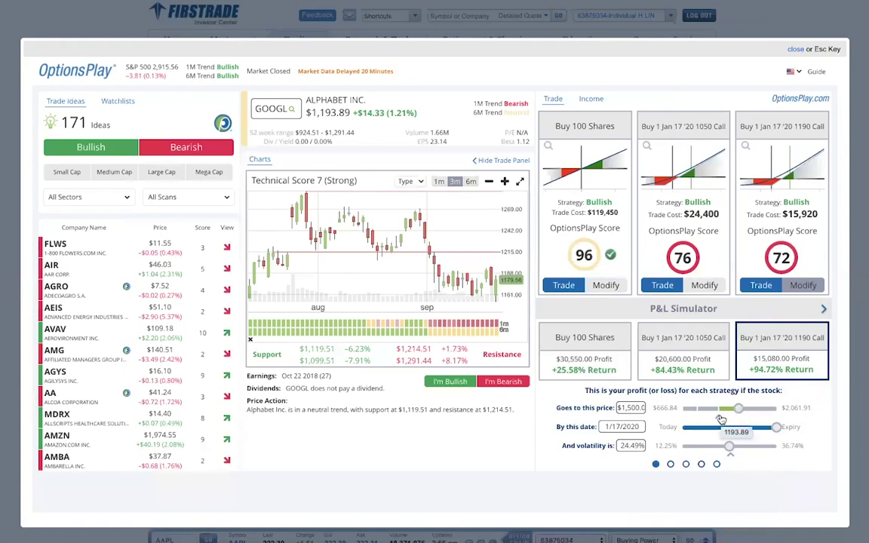
pyautogui.click(721, 420)
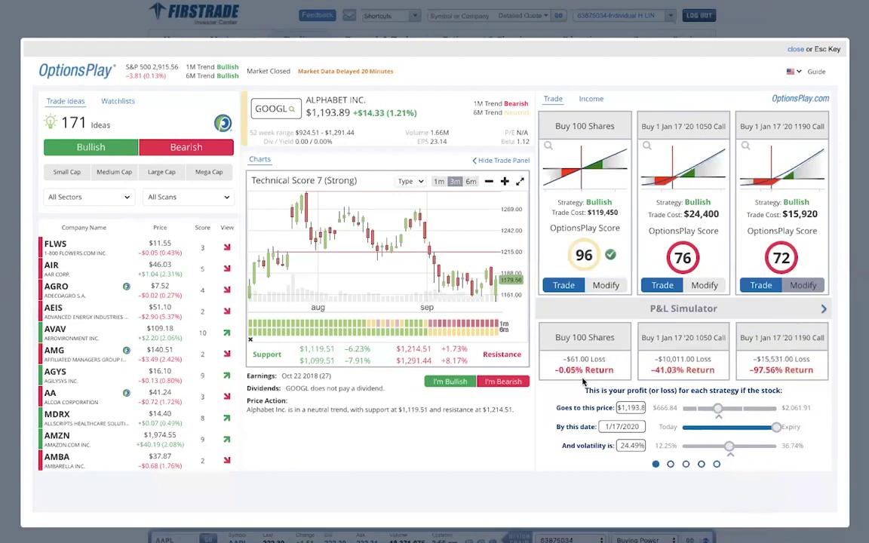
# Enter a 1200 target price, then slide it down to about $1,132.7
pyautogui.click(632, 408)
pyautogui.write('1200')
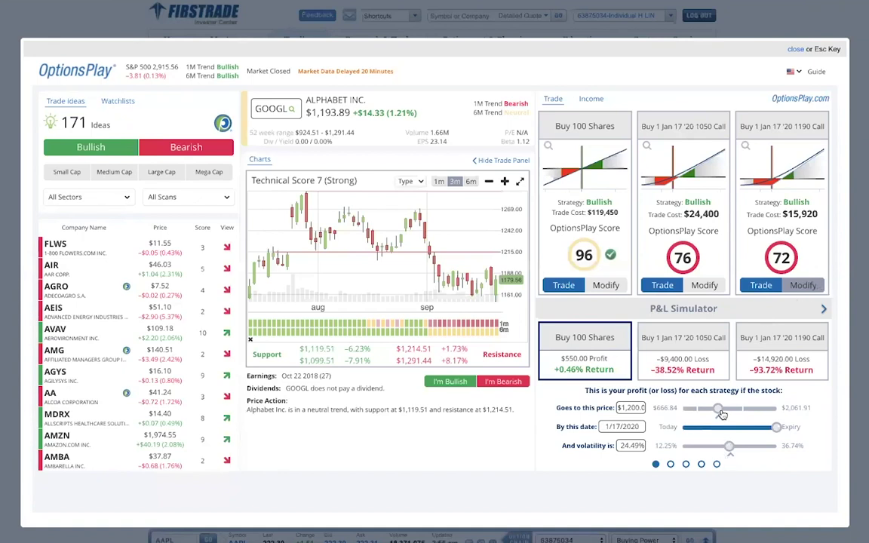
pyautogui.moveTo(720, 411); pyautogui.dragTo(696, 413)
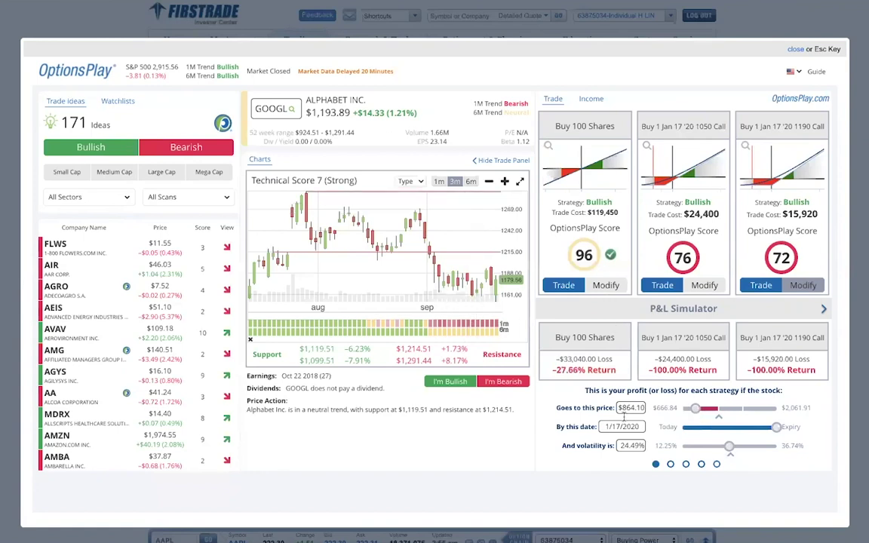
# Set a $700 target price, then slide it up to about $1,418.6
pyautogui.doubleClick(630, 408)
pyautogui.write('700')
pyautogui.press('Return')
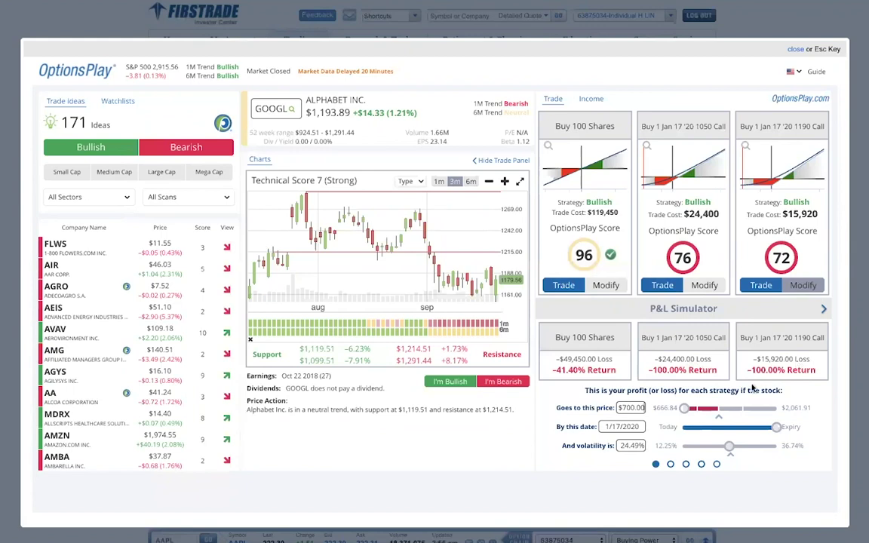
pyautogui.moveTo(685, 409); pyautogui.dragTo(734, 408)
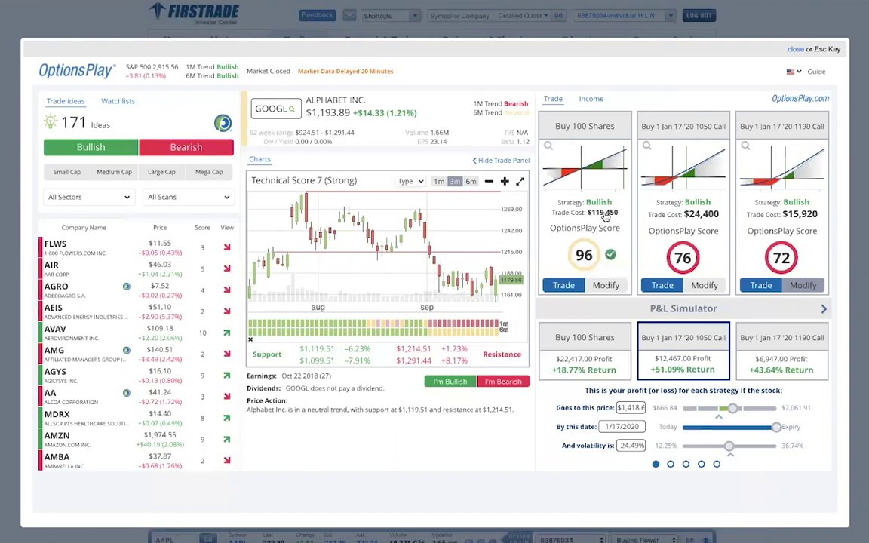
pyautogui.click(591, 100)
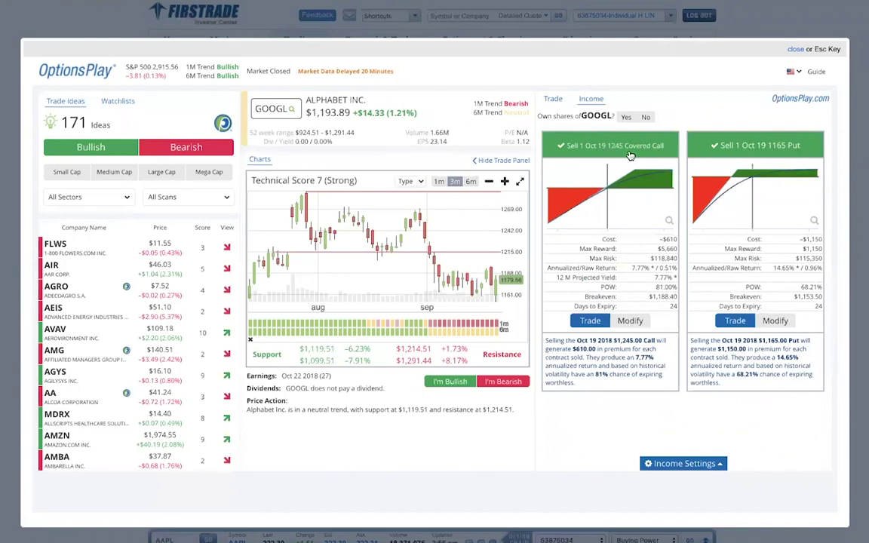
# Expand Income Settings to reveal the Timeframe and Risk Tolerance options for GOOGL income ideas
pyautogui.click(684, 464)
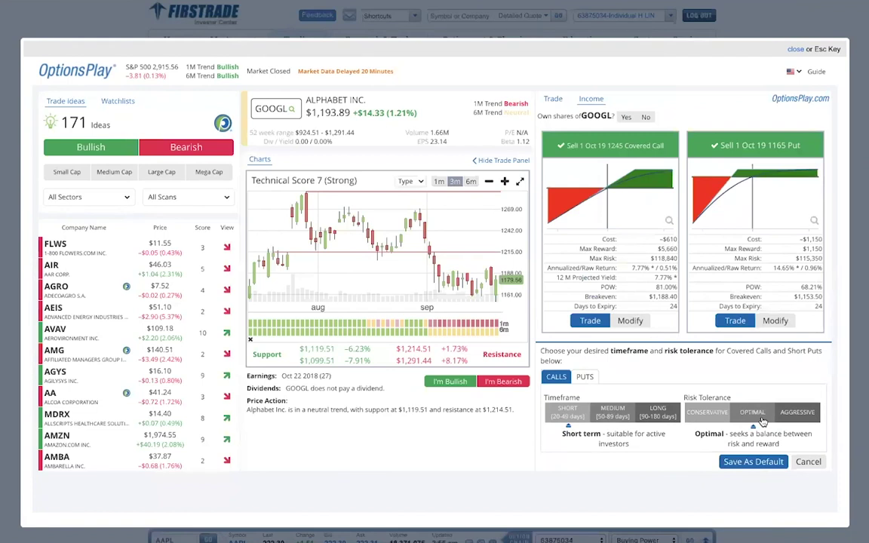
# Save the short-term, optimal income settings as default and select the ticker symbol
pyautogui.click(754, 462)
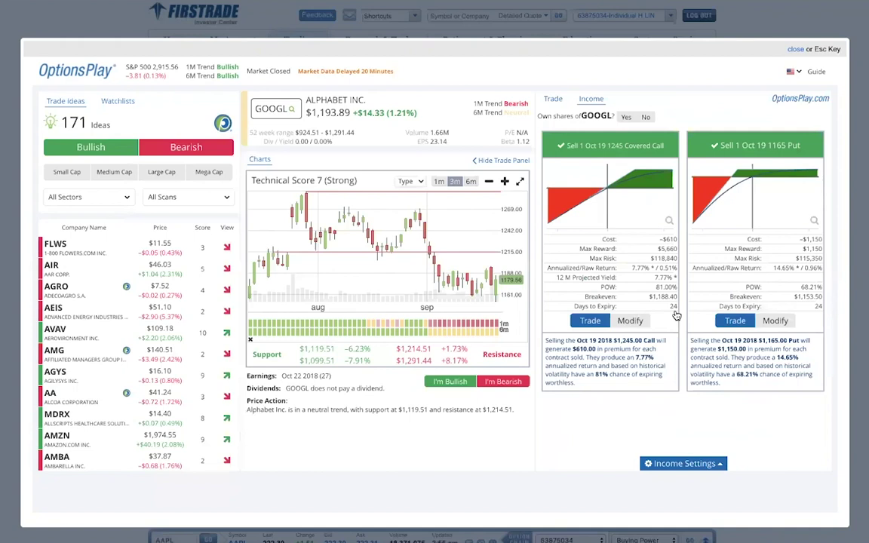
pyautogui.moveTo(256, 110); pyautogui.dragTo(266, 114)
# Load AAPL and display its bullish trade strategies
pyautogui.write('AAPL')
pyautogui.press('Return')
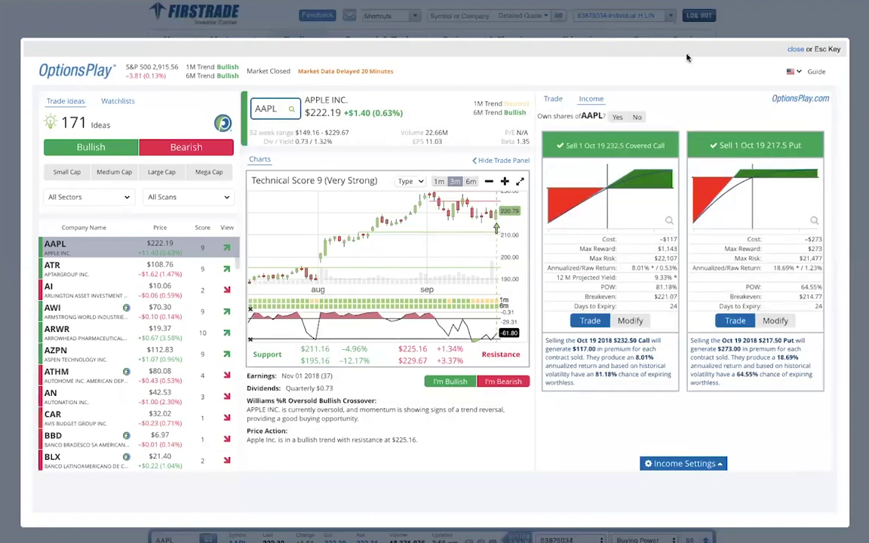
pyautogui.click(553, 99)
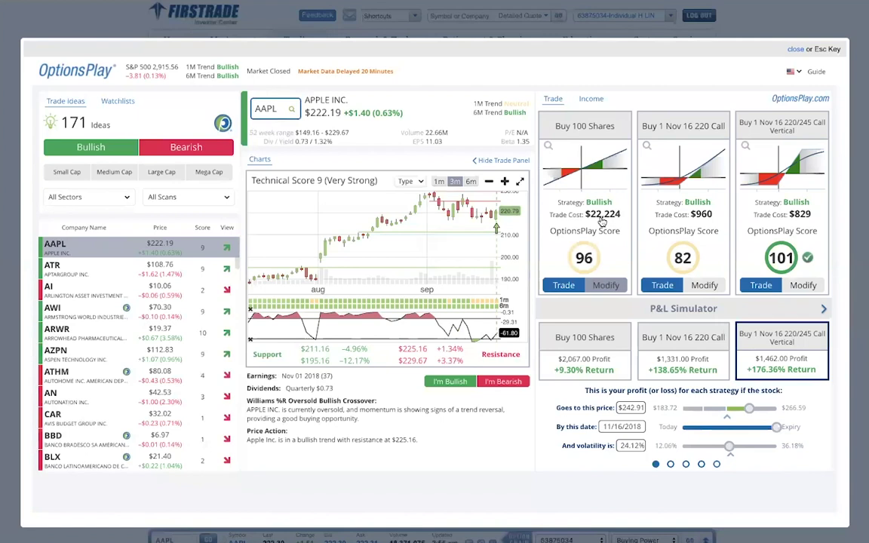
# Change AAPL's single call to a Jan 17 2020 expiry with a 195 strike
pyautogui.click(701, 286)
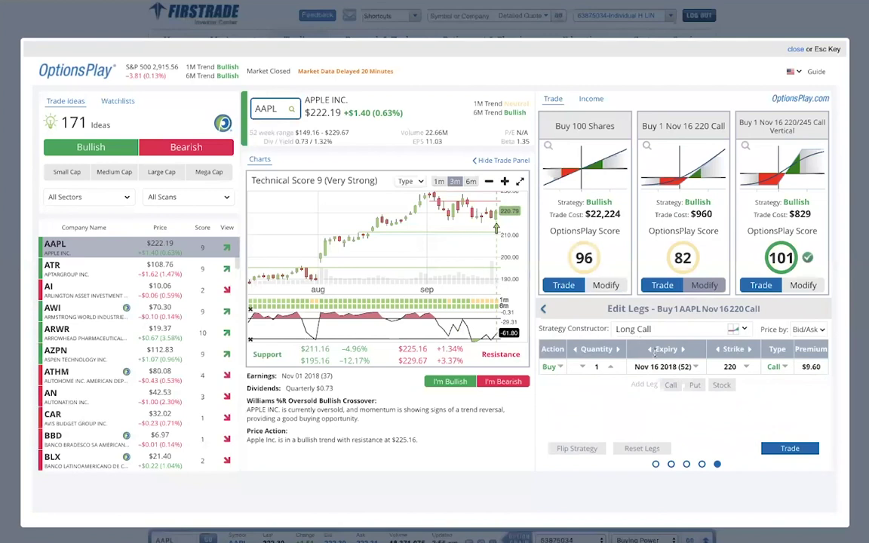
pyautogui.click(655, 366)
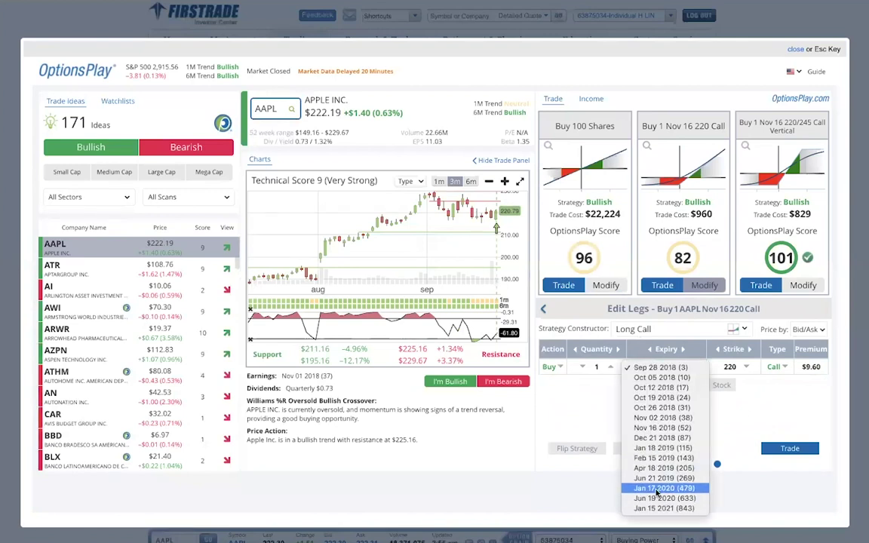
pyautogui.click(747, 384)
pyautogui.click(746, 367)
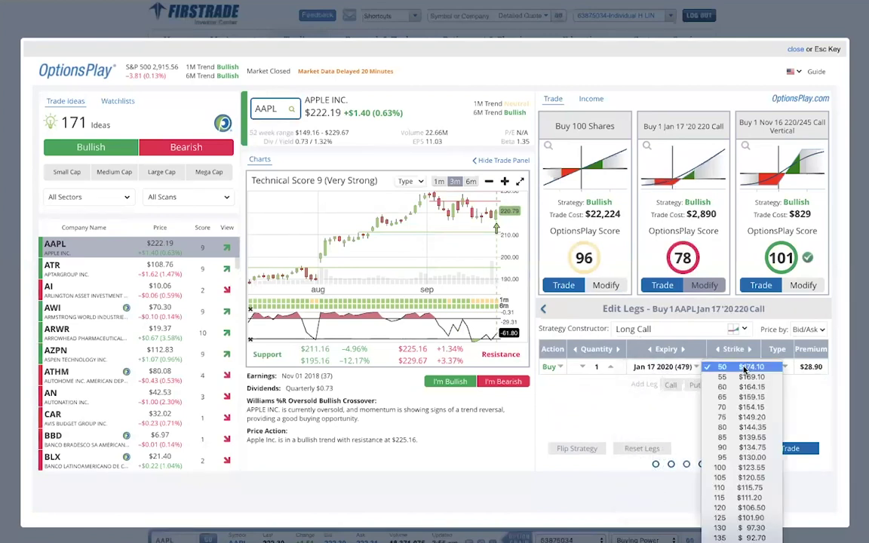
pyautogui.scroll(-5, 744, 518)
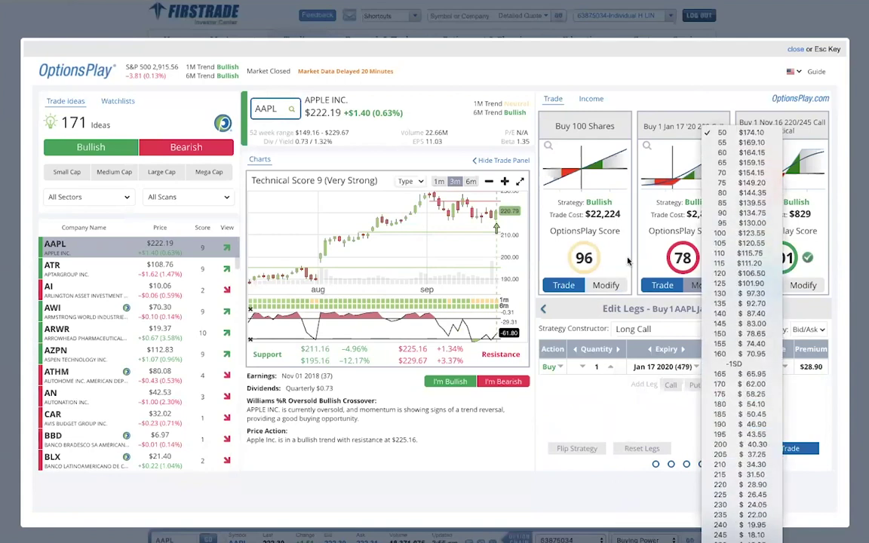
pyautogui.click(628, 261)
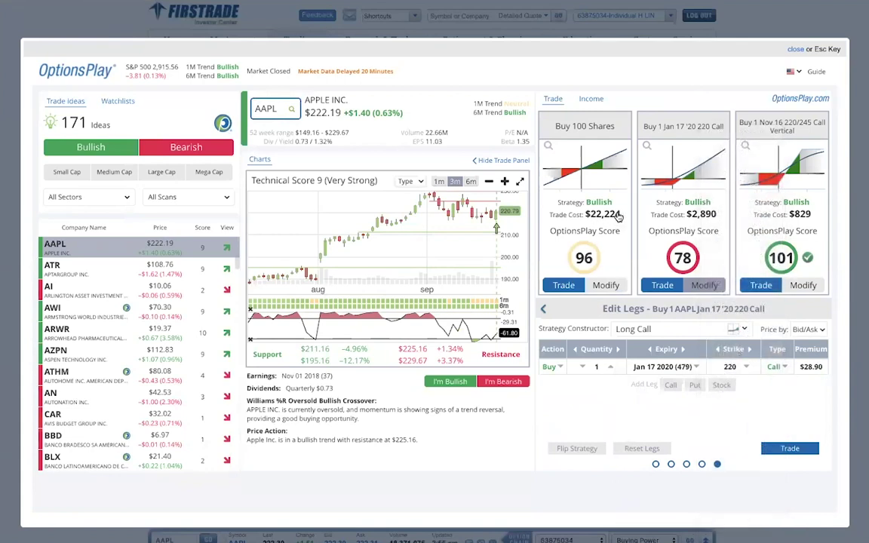
pyautogui.click(743, 367)
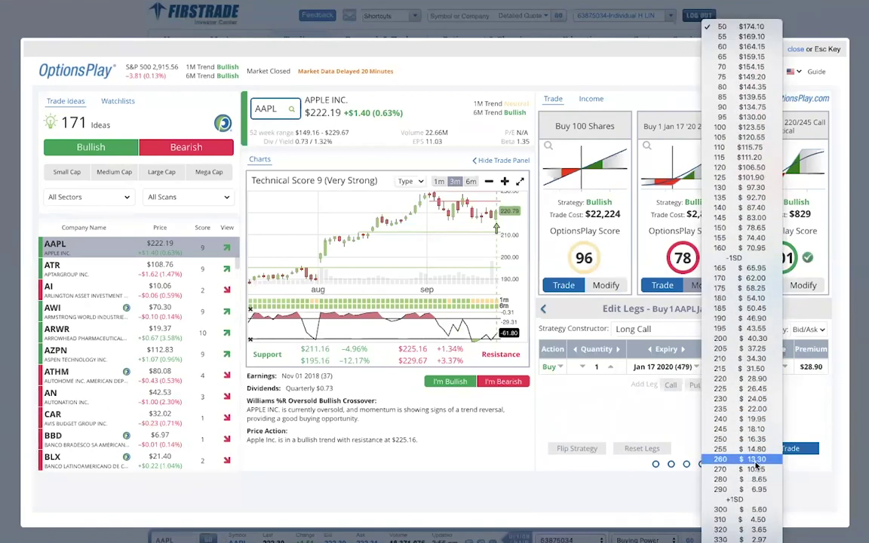
pyautogui.click(723, 329)
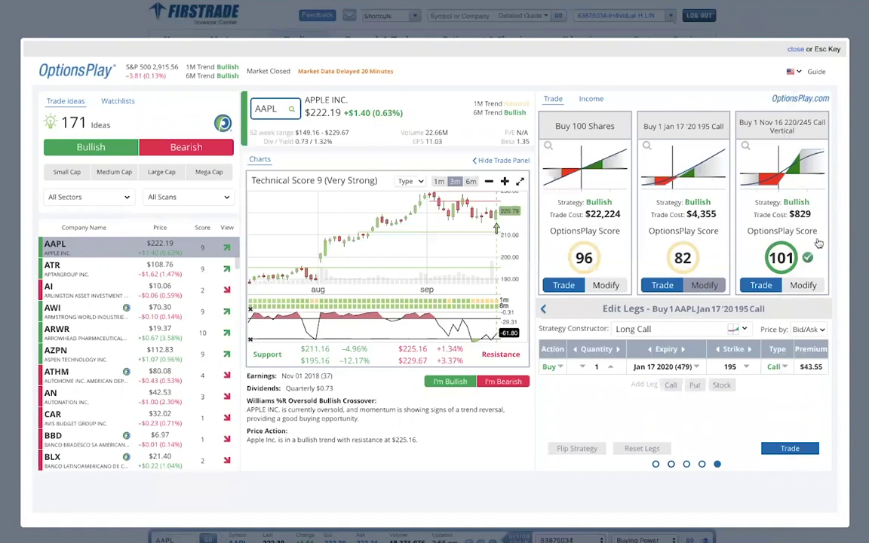
pyautogui.click(802, 285)
# Edit the third AAPL call leg to expire Jan 17 2020 at the 220 strike, costing $2,890
pyautogui.click(662, 329)
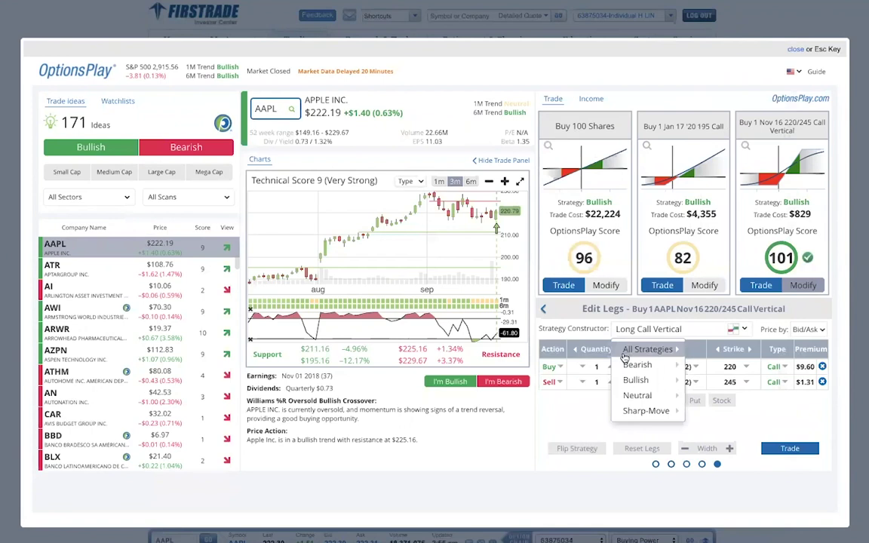
pyautogui.moveTo(653, 346)
pyautogui.click(691, 344)
pyautogui.click(661, 368)
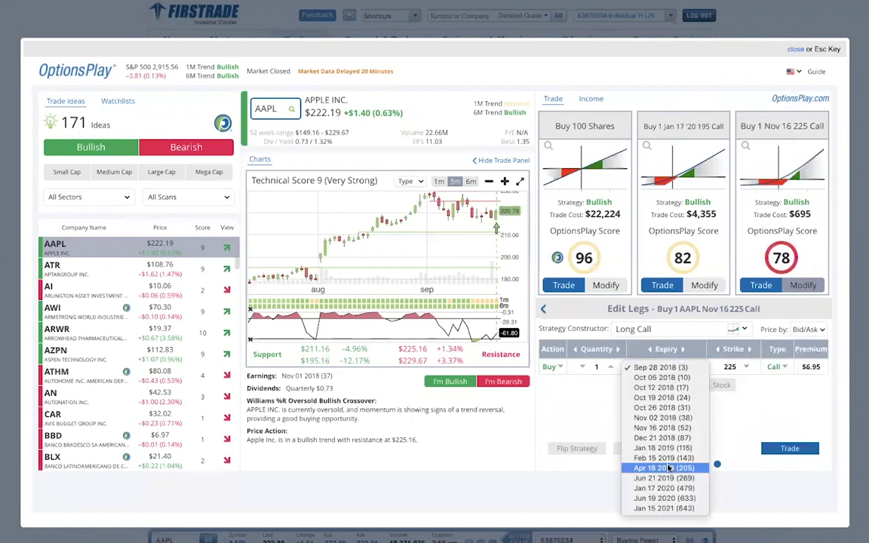
pyautogui.click(664, 489)
pyautogui.click(731, 368)
pyautogui.scroll(-3, 747, 453)
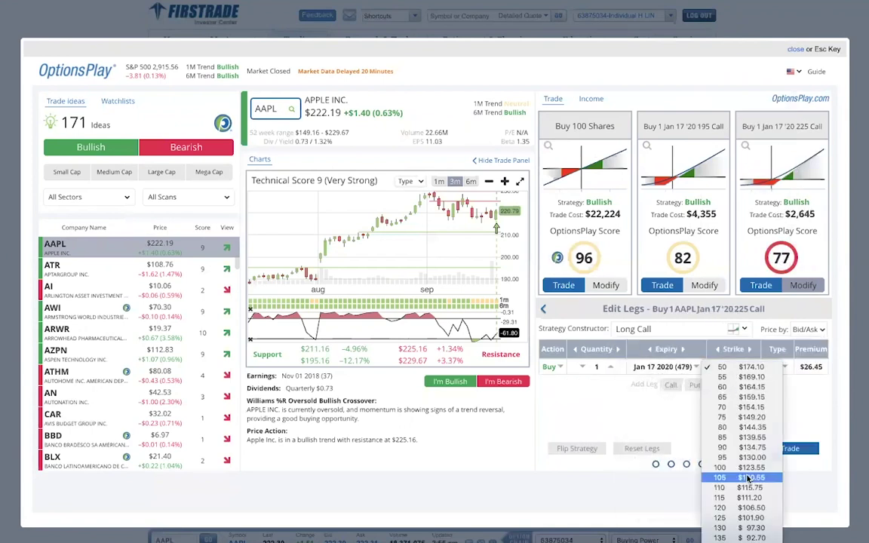
pyautogui.scroll(-3, 758, 506)
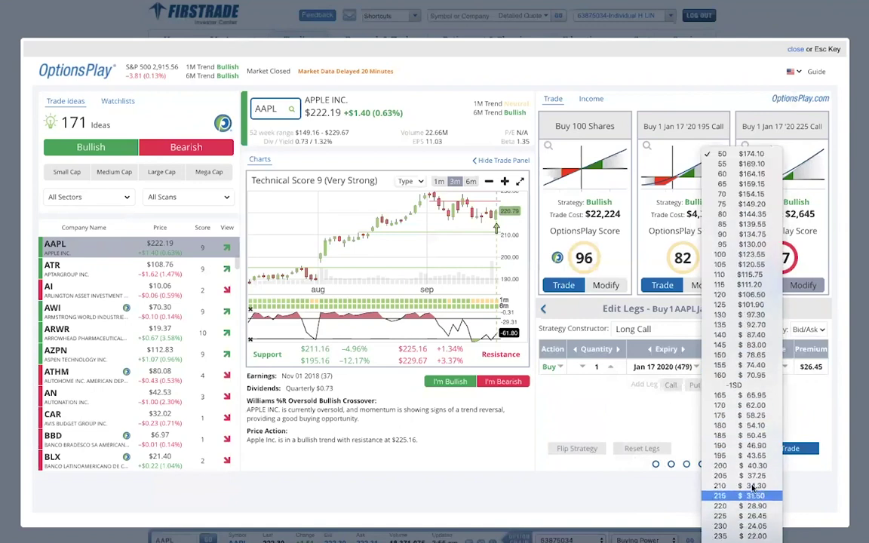
pyautogui.click(745, 506)
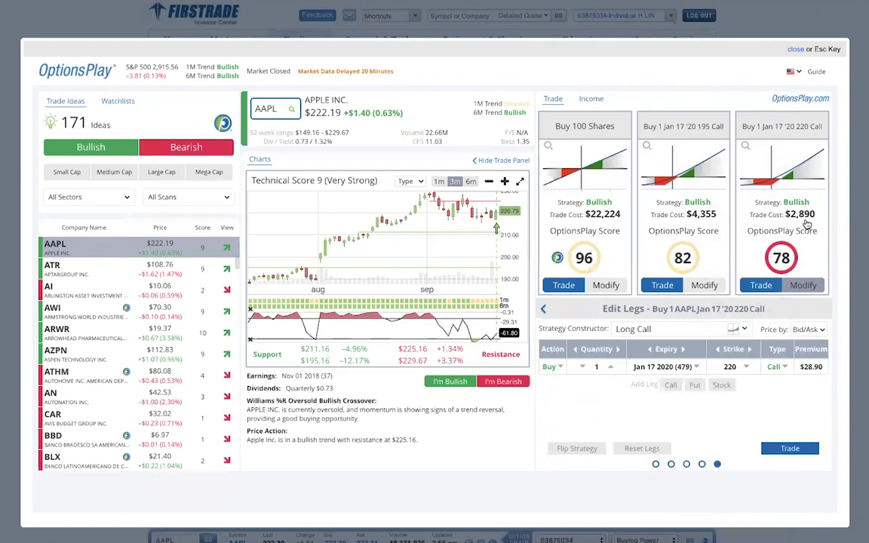
# Show the P&L simulator and enter a $270 target price for AAPL
pyautogui.click(656, 465)
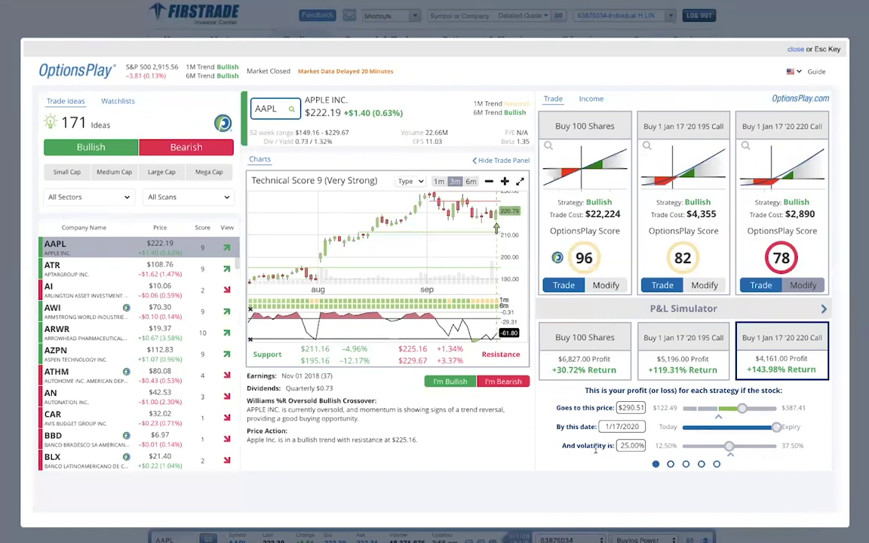
pyautogui.click(631, 407)
pyautogui.write('270')
pyautogui.press('Return')
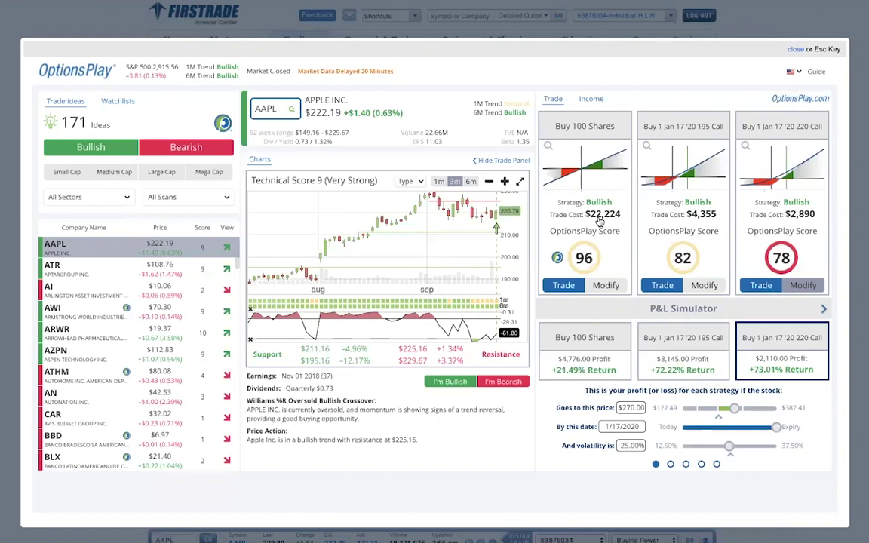
# Set the AAPL target price to $250 and pull the target date back to 2/25/2019
pyautogui.click(717, 408)
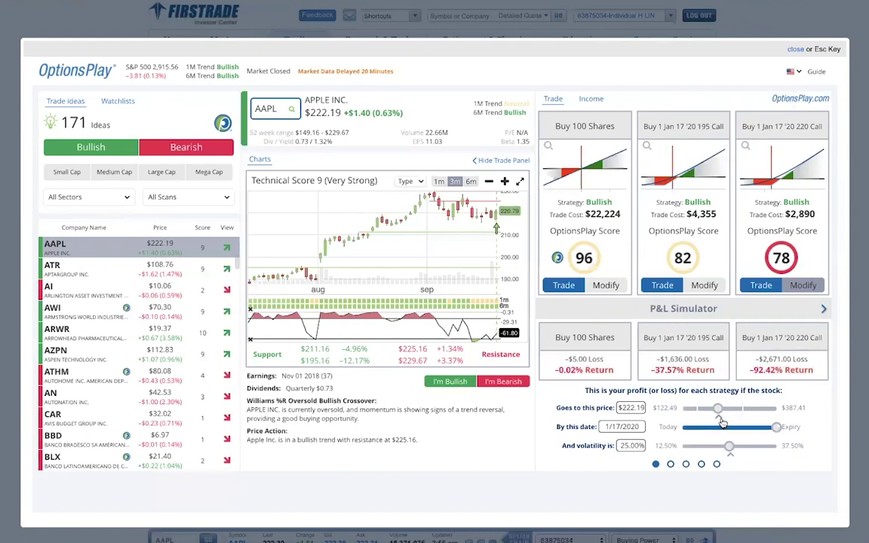
pyautogui.moveTo(718, 411); pyautogui.dragTo(731, 409)
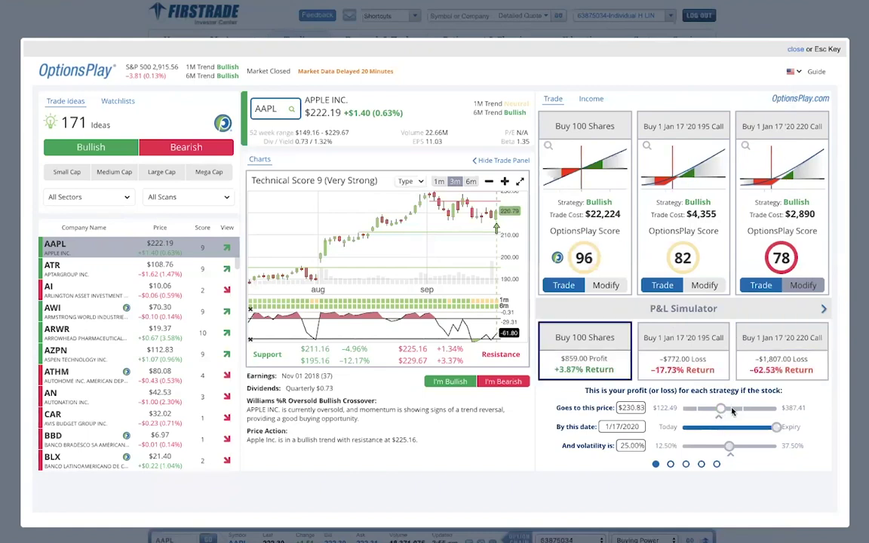
pyautogui.click(639, 407)
pyautogui.write('250')
pyautogui.press('Return')
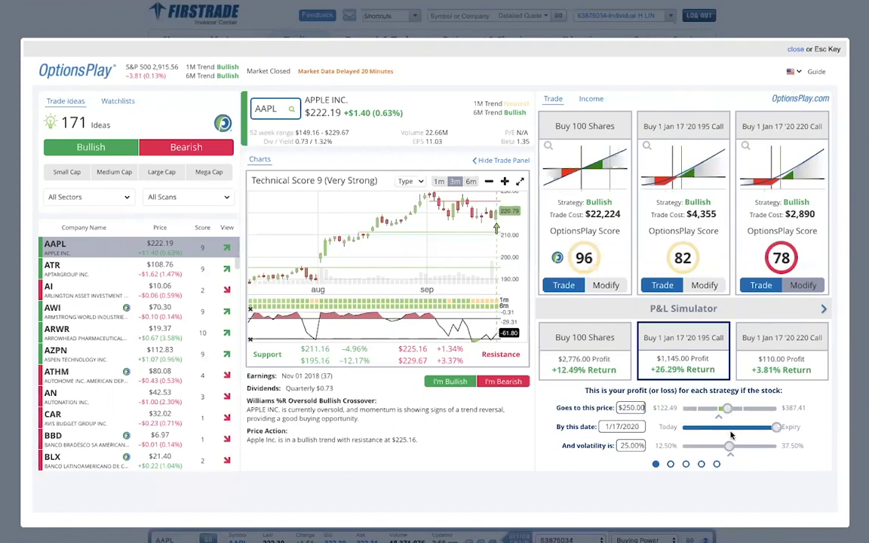
pyautogui.moveTo(771, 431); pyautogui.dragTo(714, 431)
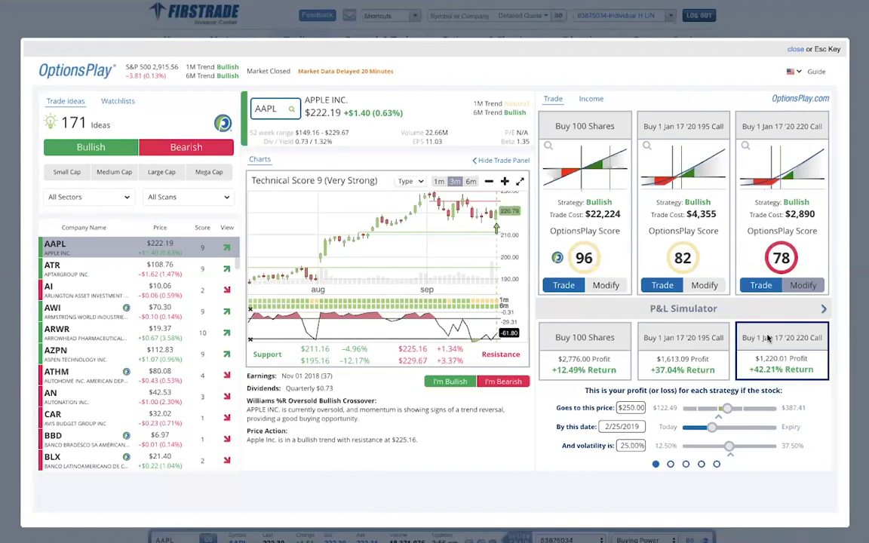
# Drag the target price above and below $222.19, then zoom the price chart out twice
pyautogui.click(718, 414)
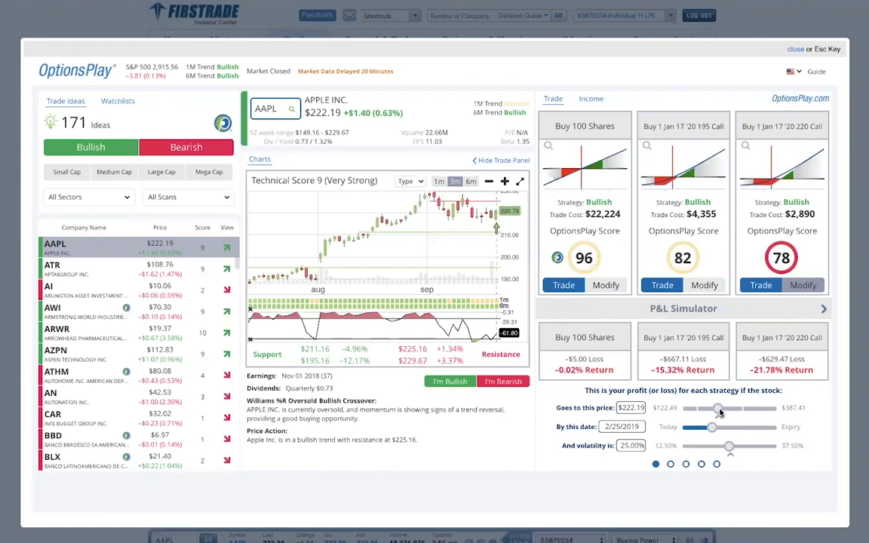
pyautogui.moveTo(718, 409); pyautogui.dragTo(733, 410)
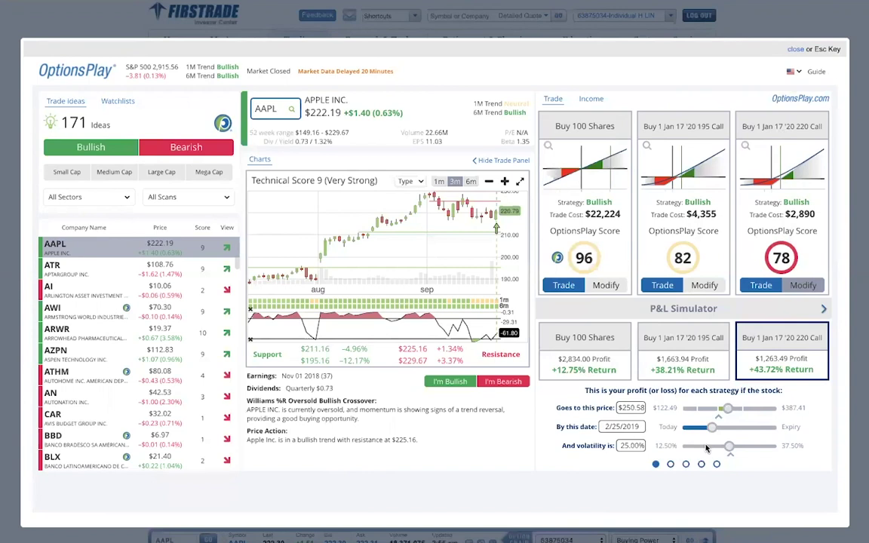
pyautogui.moveTo(729, 408); pyautogui.dragTo(701, 411)
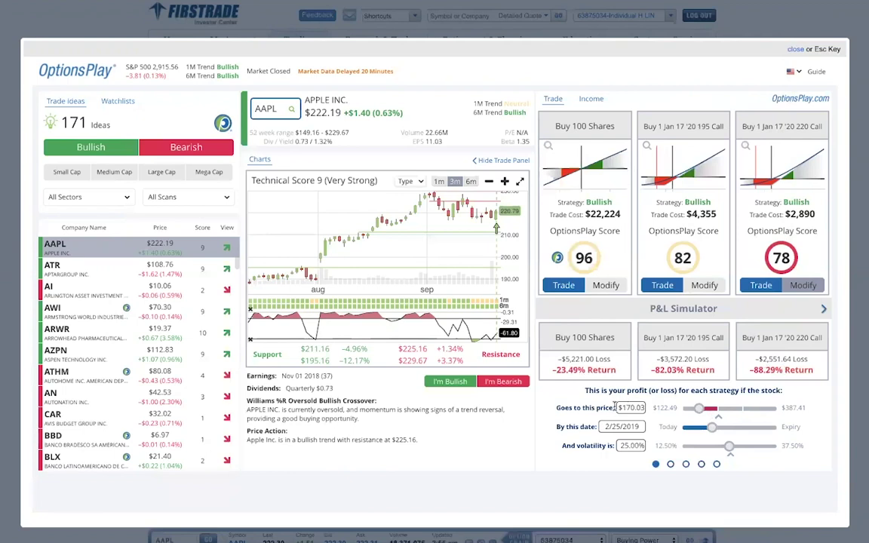
pyautogui.click(489, 182)
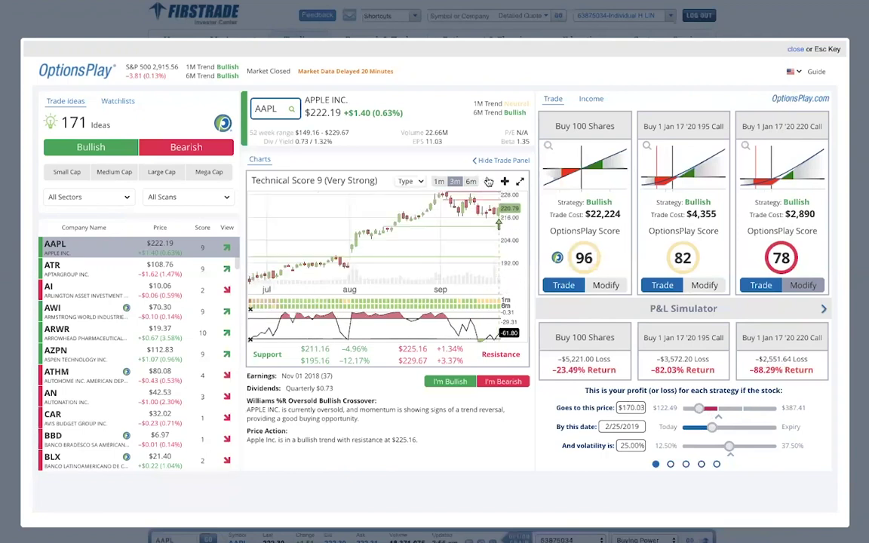
pyautogui.click(489, 182)
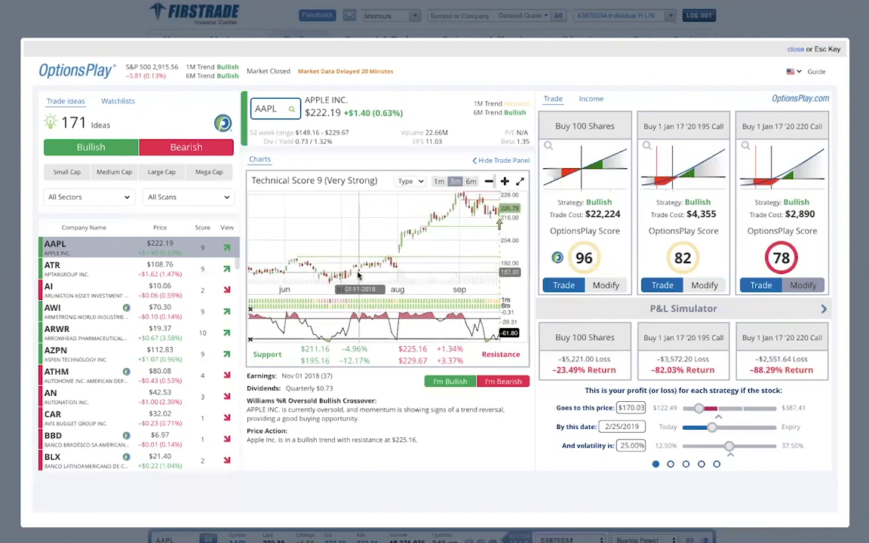
# Enter a $180 target, then drag the price up to $267.88 and the date to 10/28/2019
pyautogui.click(631, 407)
pyautogui.write('180')
pyautogui.press('Return')
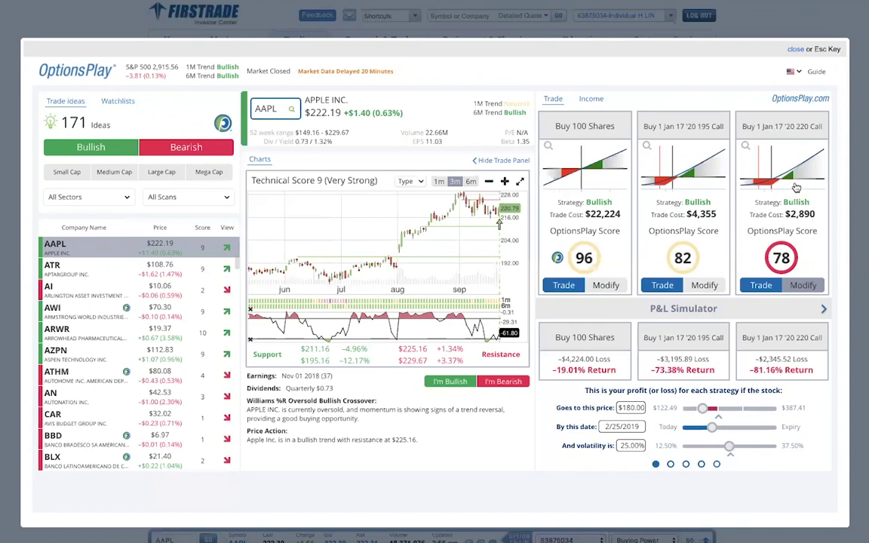
pyautogui.moveTo(703, 408); pyautogui.dragTo(738, 408)
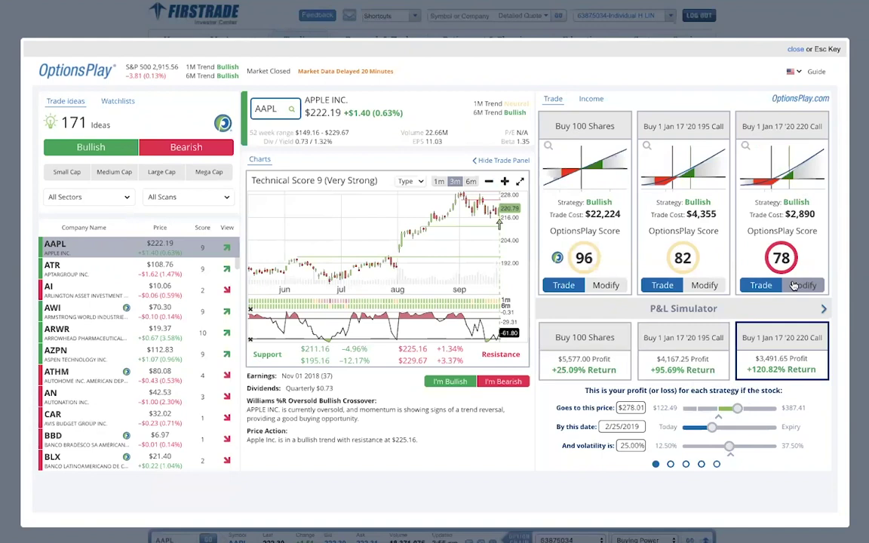
pyautogui.moveTo(712, 428); pyautogui.dragTo(734, 411)
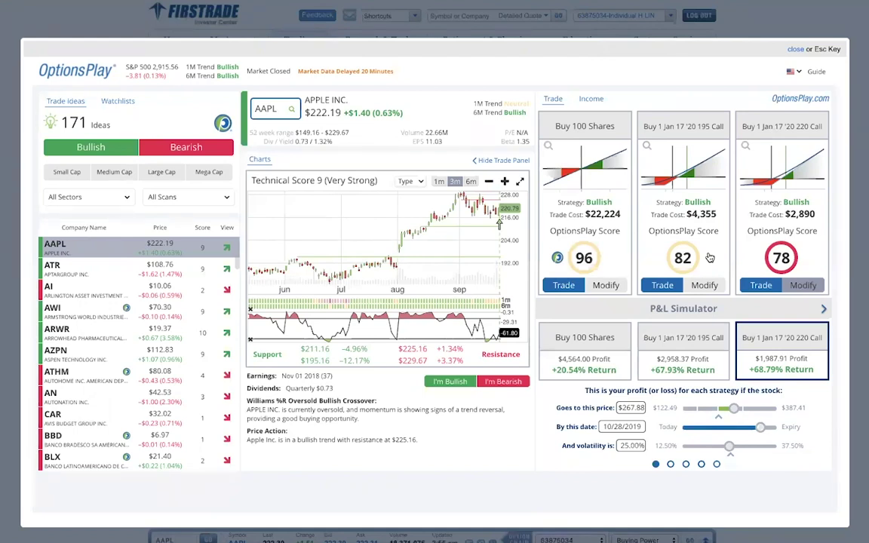
# Replace the symbol with AMZN to load Amazon at $1,974.55
pyautogui.doubleClick(268, 108)
pyautogui.write('AMZN')
pyautogui.press('Return')
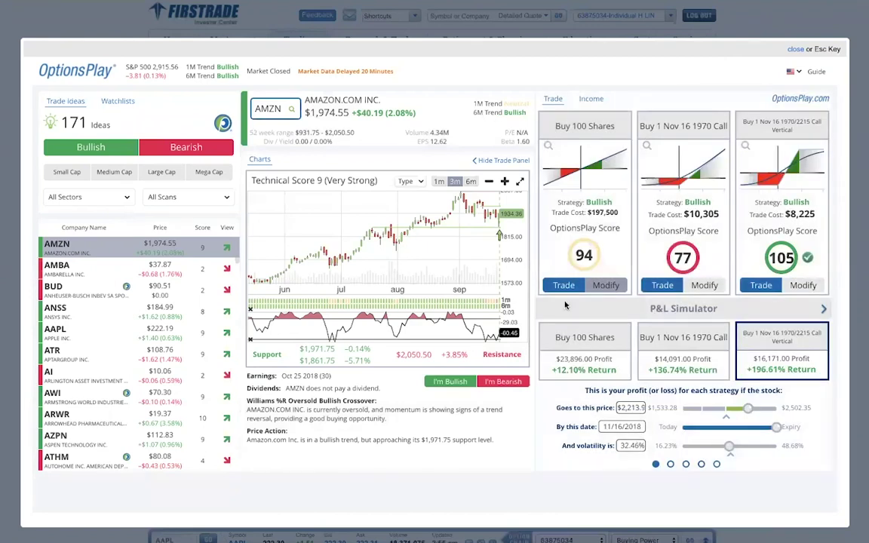
# Make the second AMZN idea a Jan 17 '20 1820 call and drag the target price to $2,467.3
pyautogui.click(705, 286)
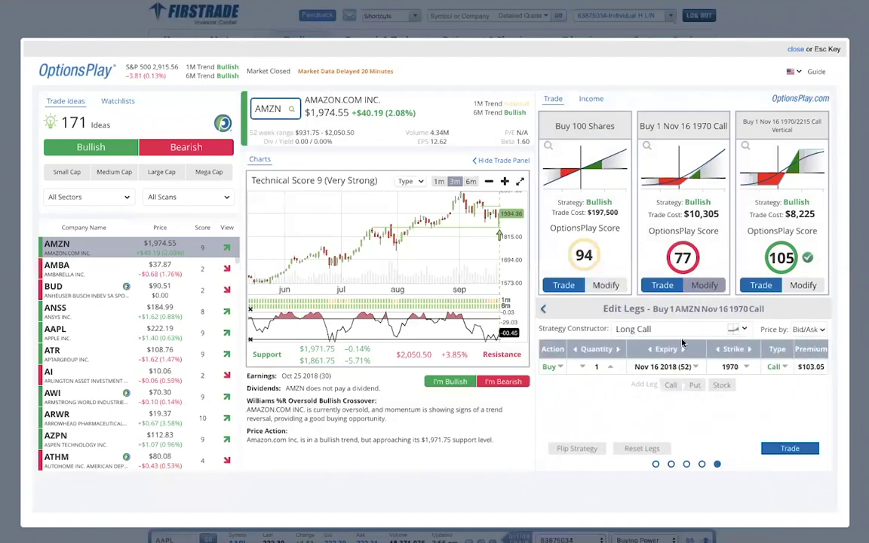
pyautogui.click(621, 329)
pyautogui.click(691, 367)
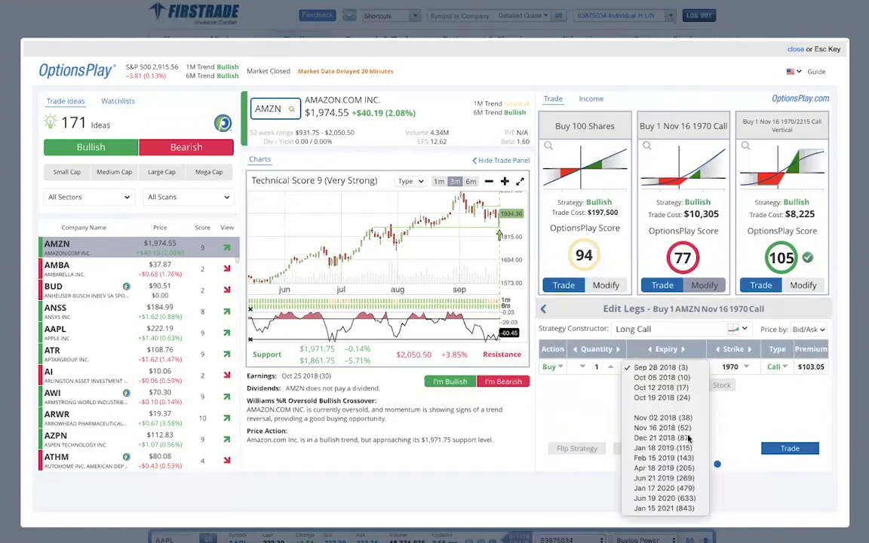
pyautogui.click(604, 440)
pyautogui.click(731, 370)
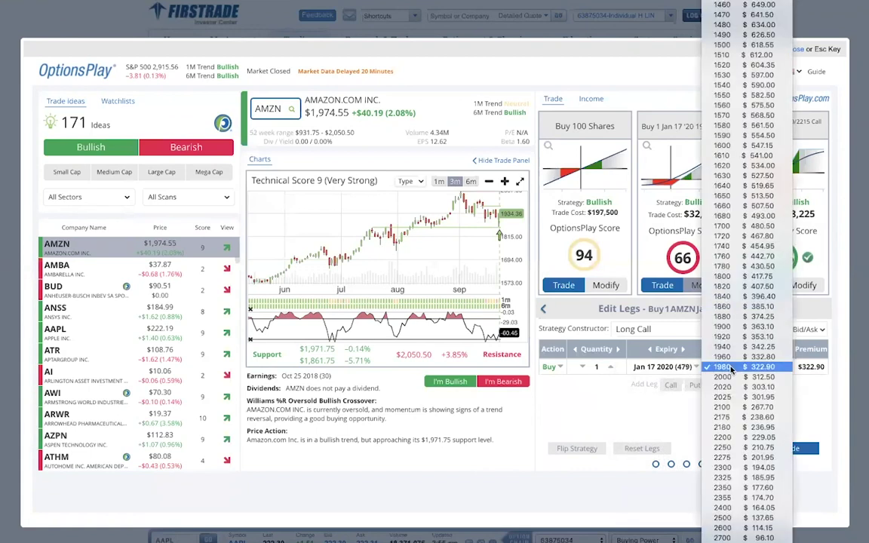
pyautogui.click(743, 286)
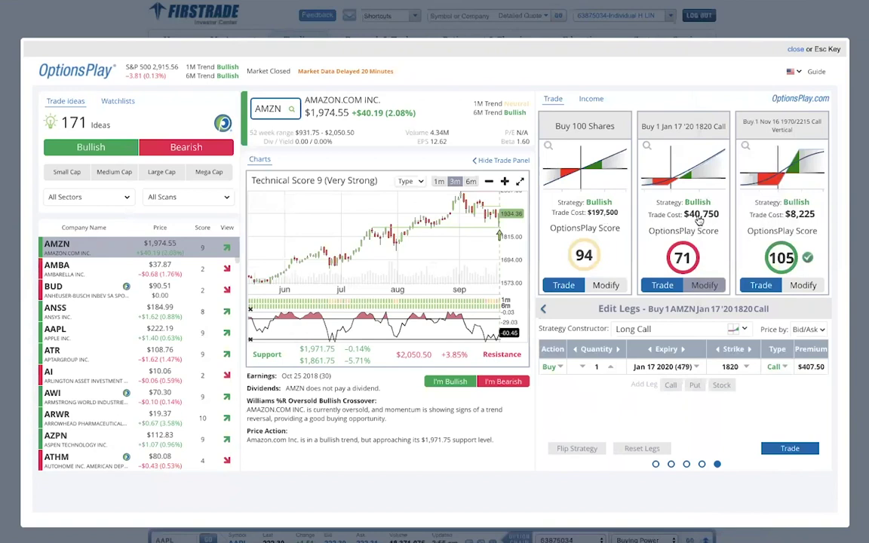
pyautogui.moveTo(739, 411); pyautogui.dragTo(731, 411)
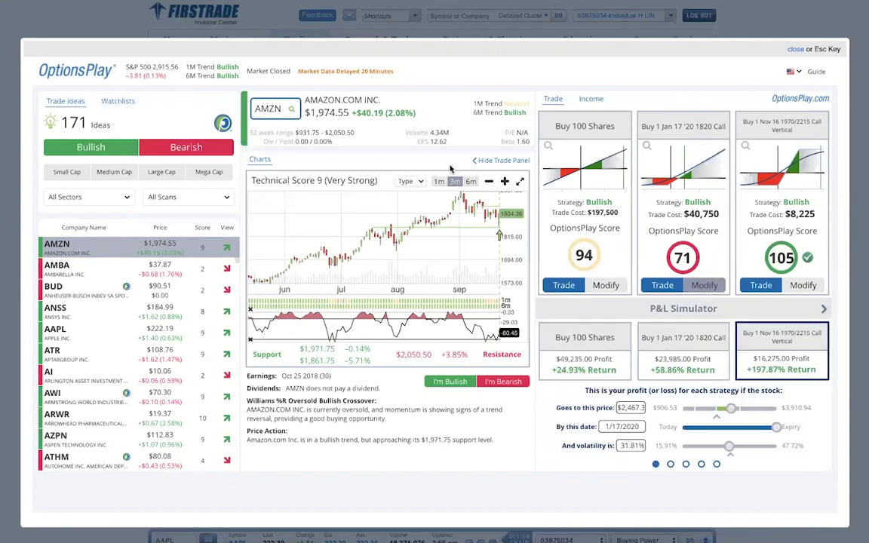
# Enter 2300 as the AMZN target price to see profits of $32,500, $7,250 and $16,275
pyautogui.tripleClick(626, 408)
pyautogui.write('2300')
pyautogui.press('Return')
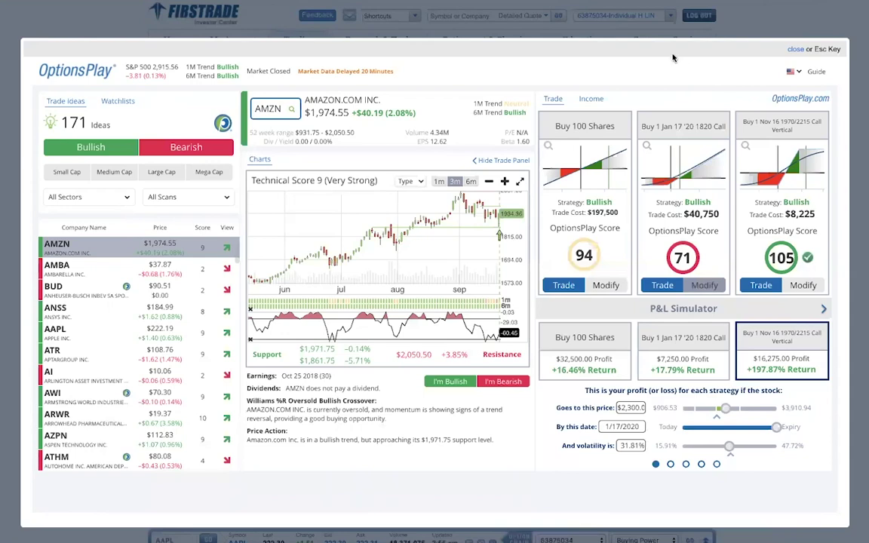
# Close OptionsPlay and reopen it from Options Wizard, restoring the Nov 16 1970 AMZN ideas
pyautogui.click(796, 49)
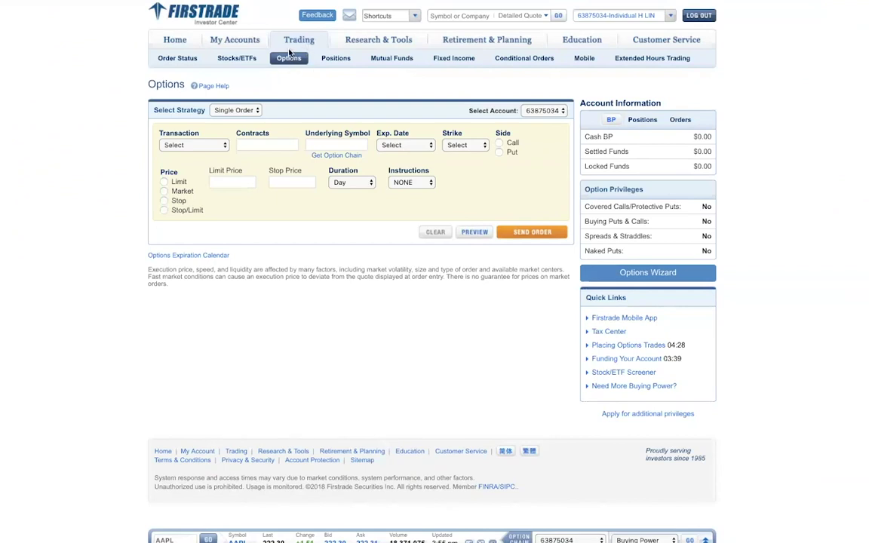
pyautogui.click(643, 276)
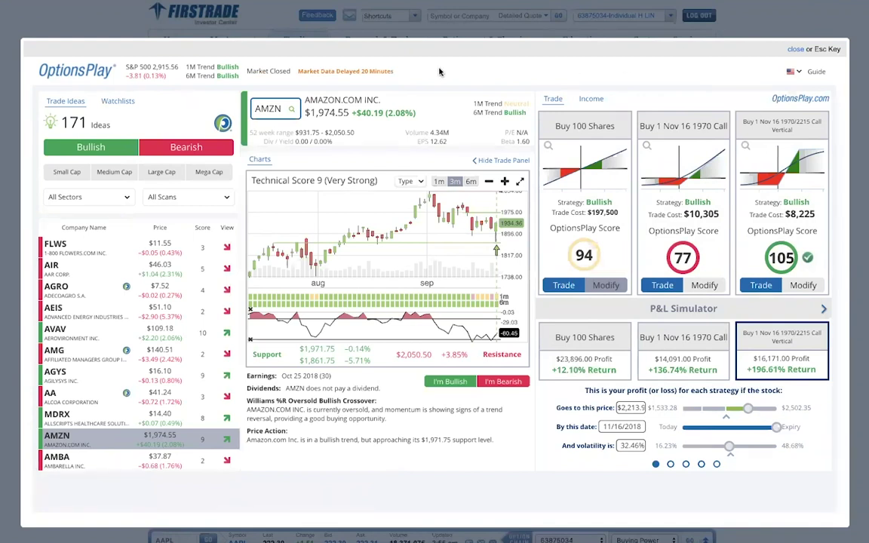
# Price the AMZN call leg at Bid/Ask, then load the NASDAQ-100 symbol NDX
pyautogui.click(719, 288)
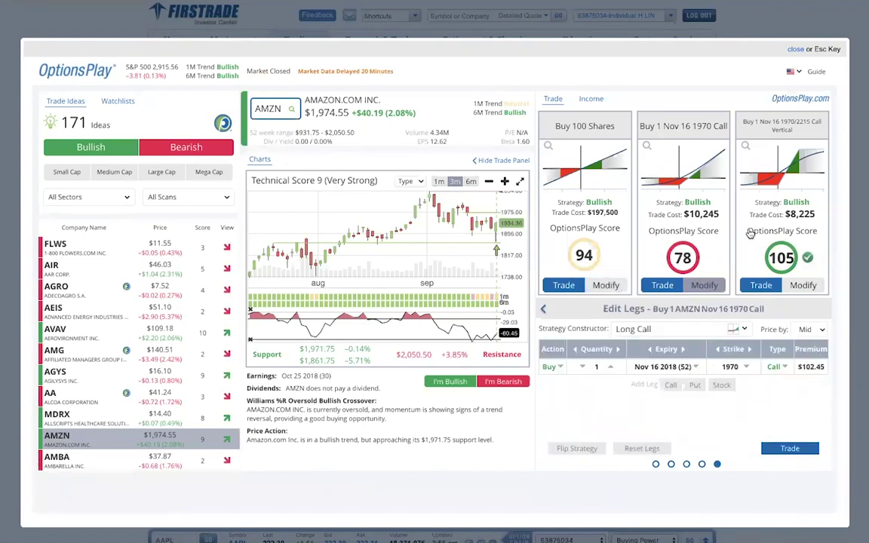
pyautogui.click(789, 319)
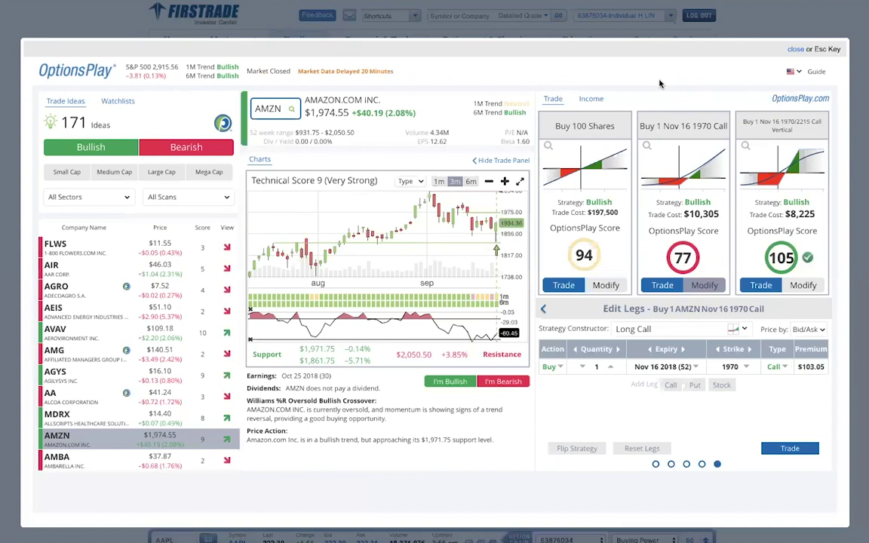
pyautogui.doubleClick(268, 112)
pyautogui.write('NDX')
pyautogui.press('Return')
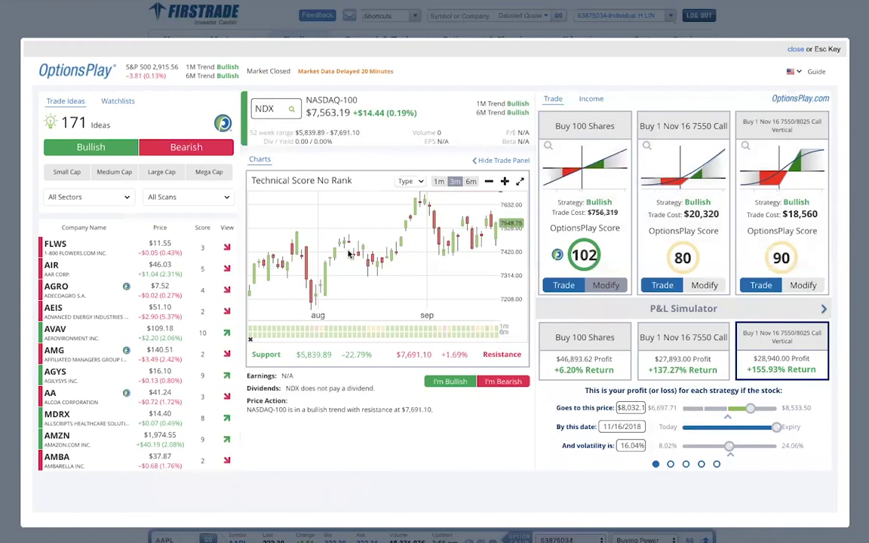
# Change the middle NDX call leg to a Dec 20 2019 expiry and 6800 strike, costing $123,500
pyautogui.click(705, 285)
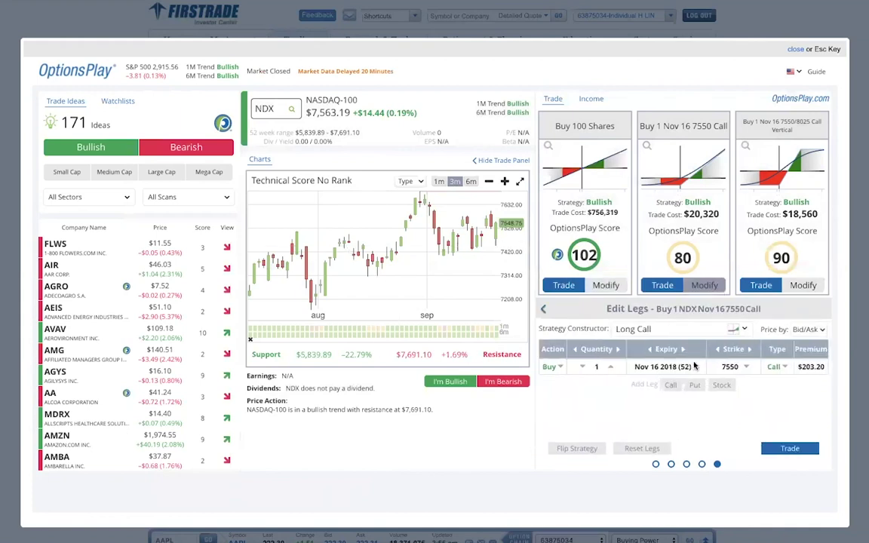
pyautogui.click(664, 367)
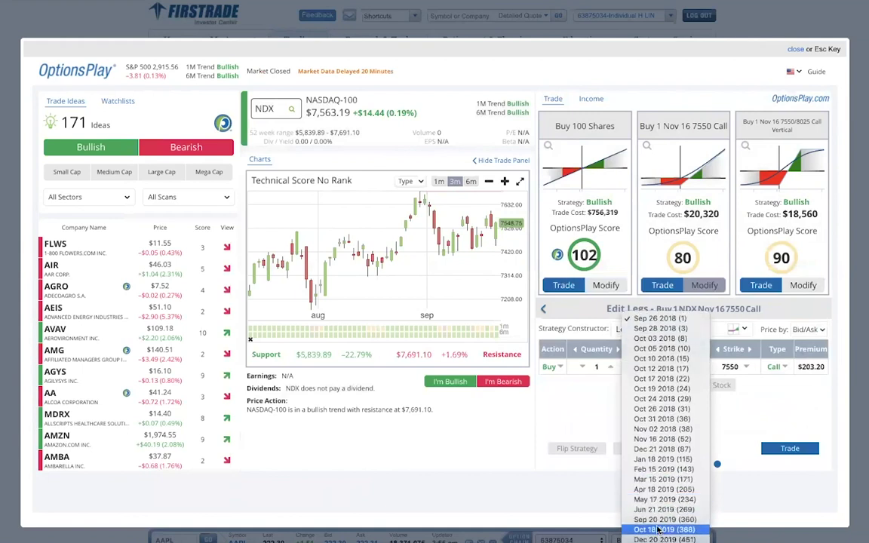
pyautogui.click(663, 539)
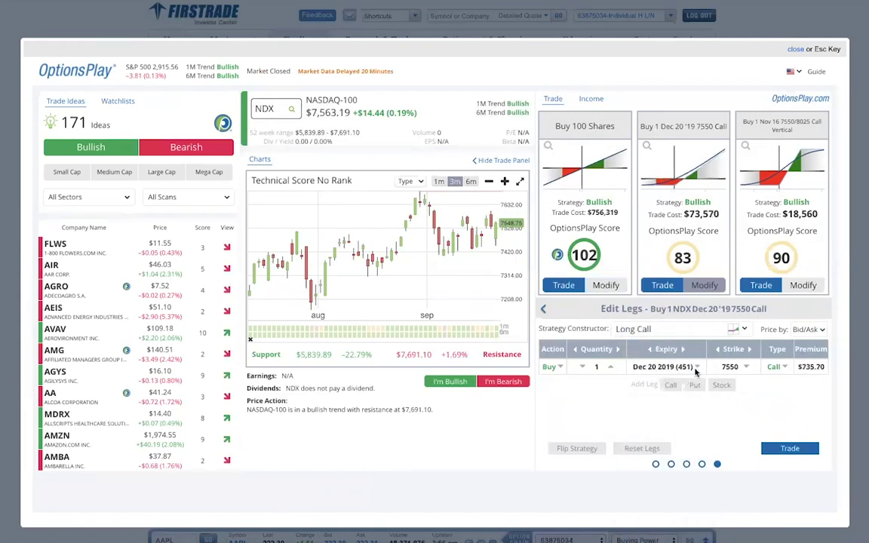
pyautogui.click(731, 368)
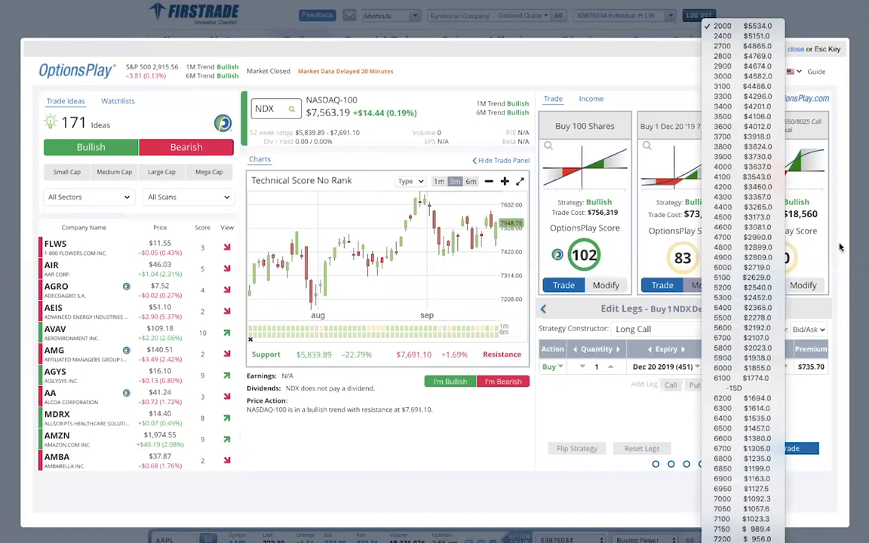
pyautogui.scroll(-4, 729, 271)
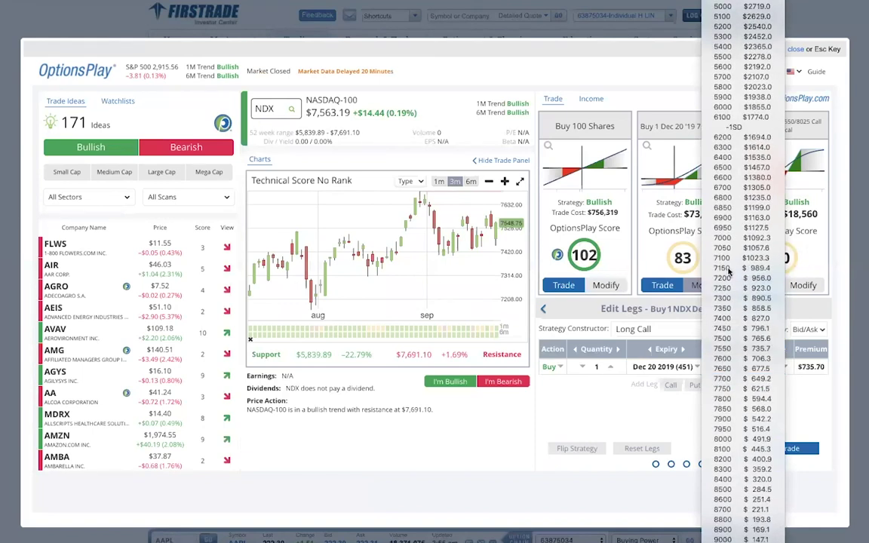
pyautogui.scroll(3, 743, 393)
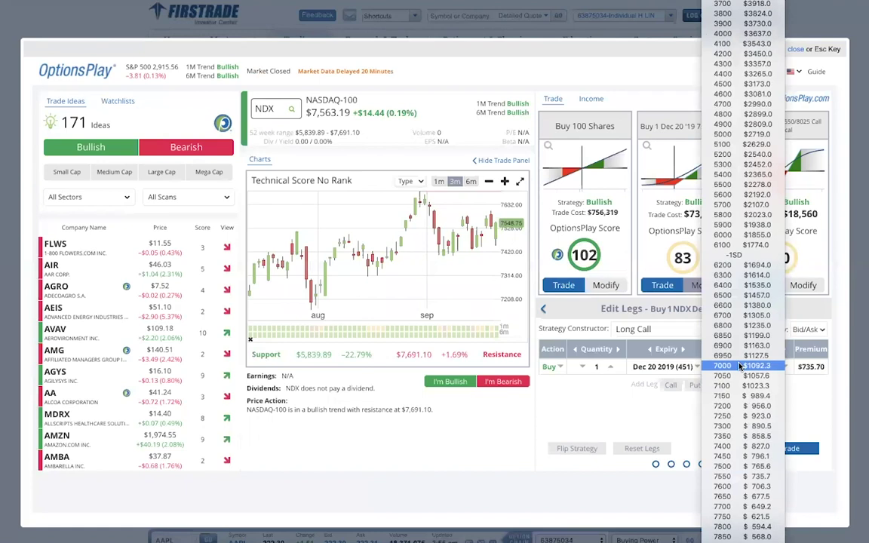
pyautogui.click(725, 315)
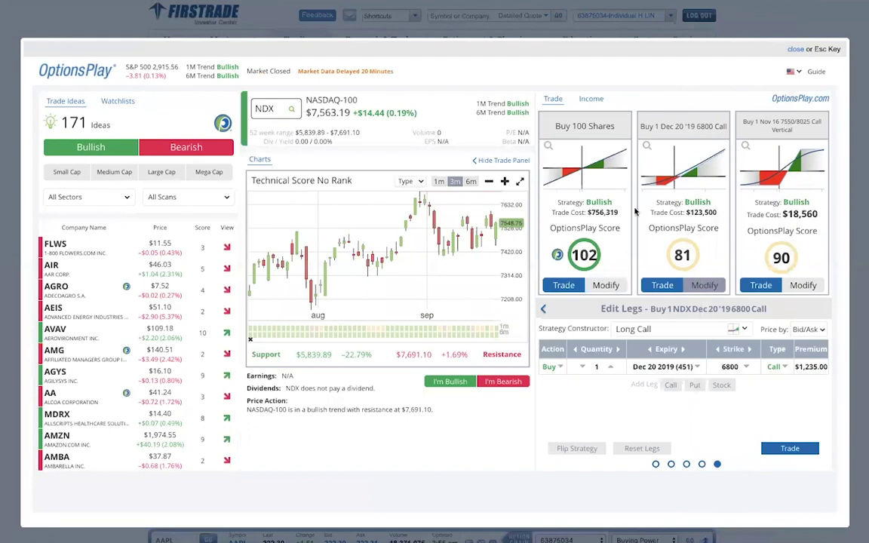
# Return from the leg editor to the P&L simulator, which targets NDX at $9,349.1 by 12/20/2019
pyautogui.click(777, 140)
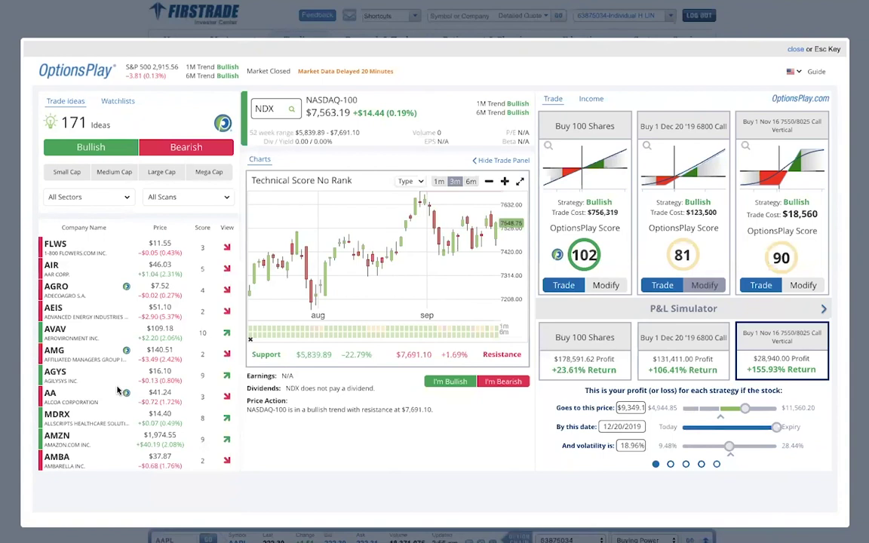
# Modify the Dec 20 '19 6800 call legs, trying Mid pricing before reverting to Bid/Ask
pyautogui.click(702, 285)
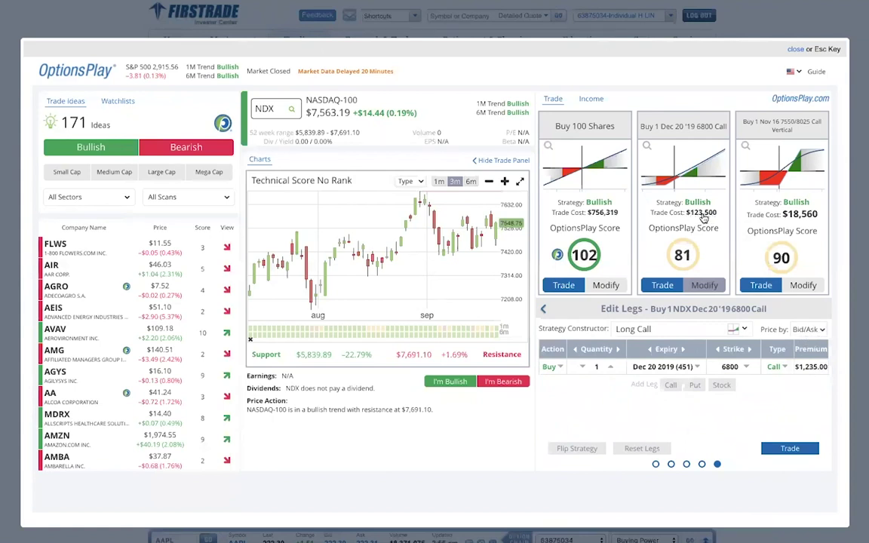
pyautogui.click(814, 329)
pyautogui.click(819, 329)
pyautogui.click(819, 329)
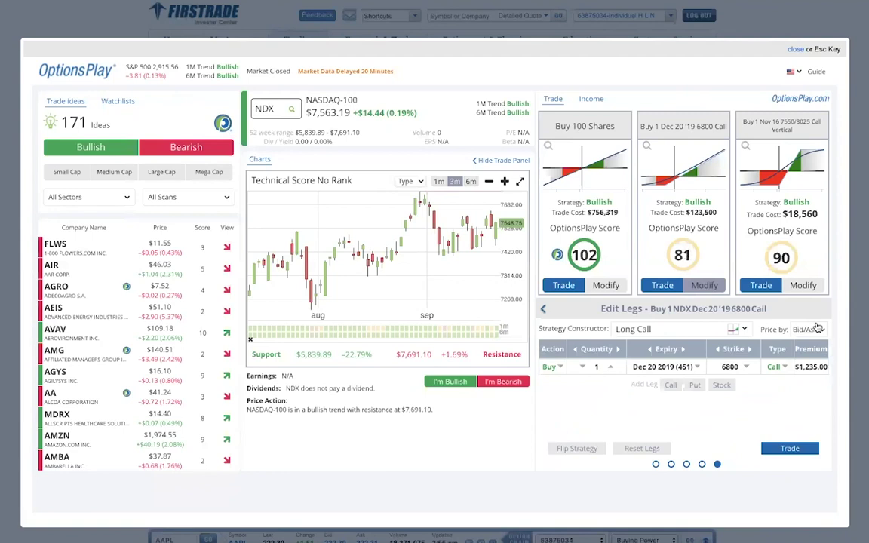